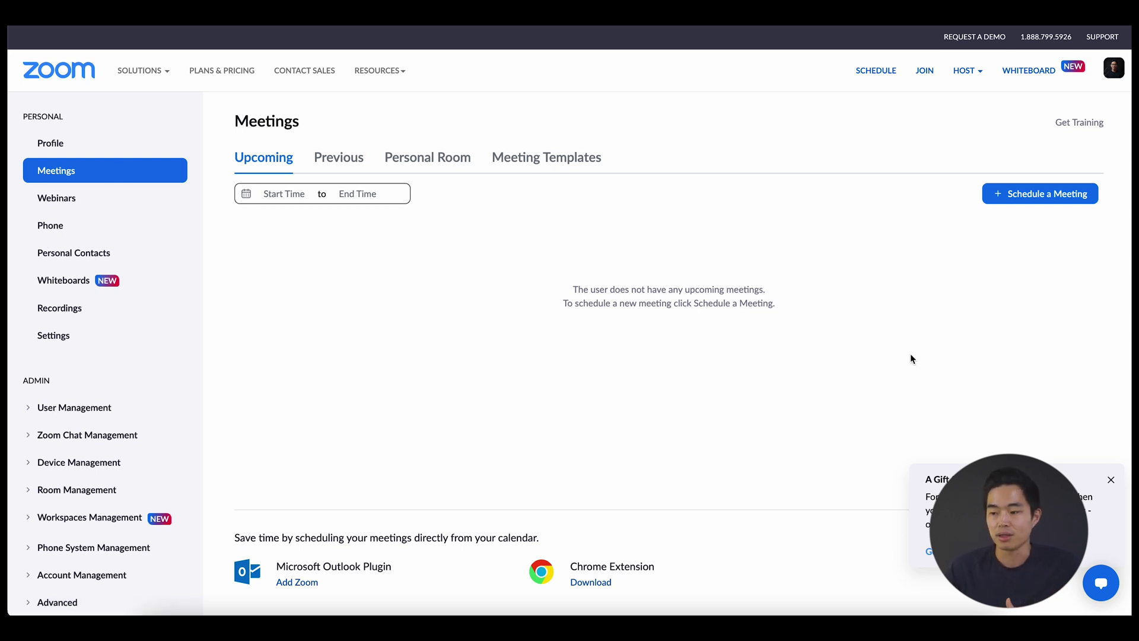
# Create a new meeting titled 'YouTube Consultation' with the description '60 minute call discussing how to grow a YouTube channel'.
pyautogui.click(1023, 203)
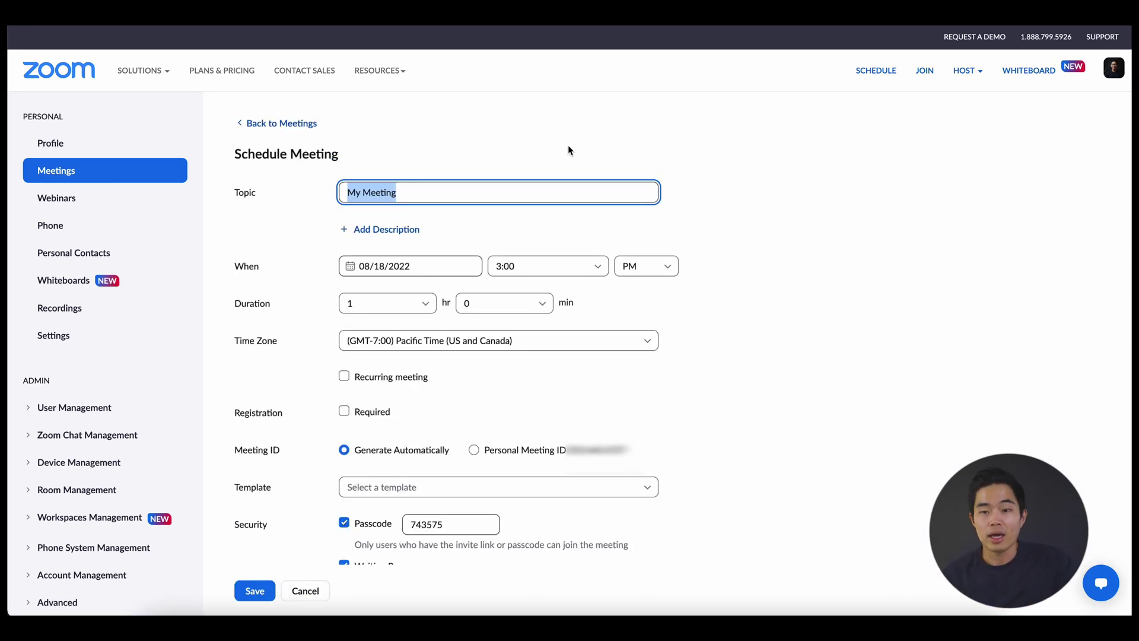
pyautogui.write('YouTube Consultation')
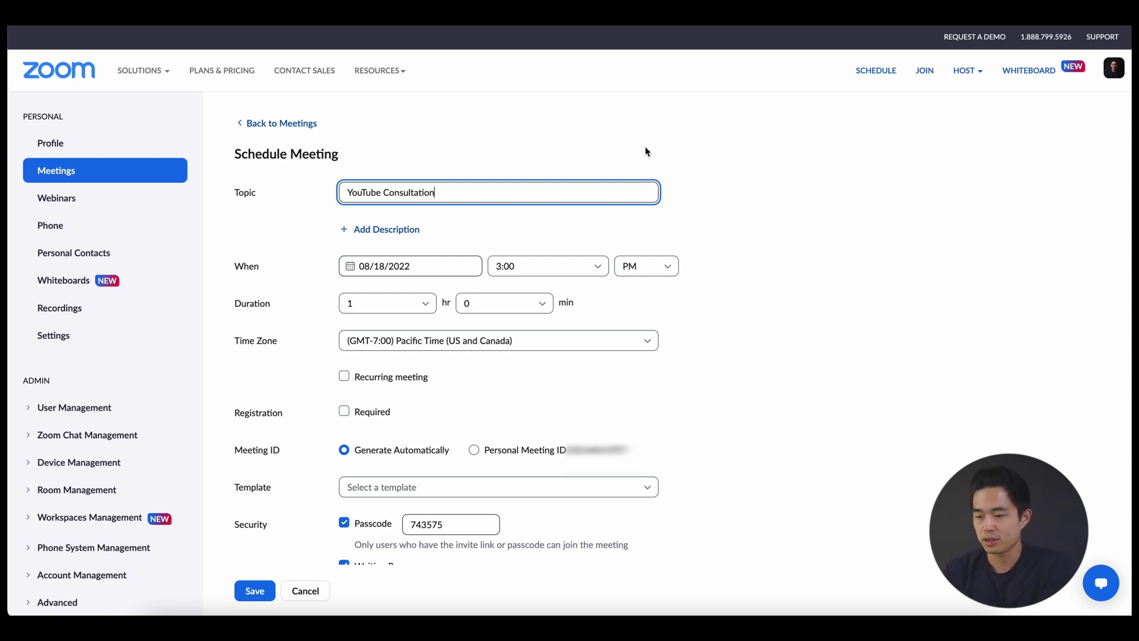
pyautogui.click(401, 231)
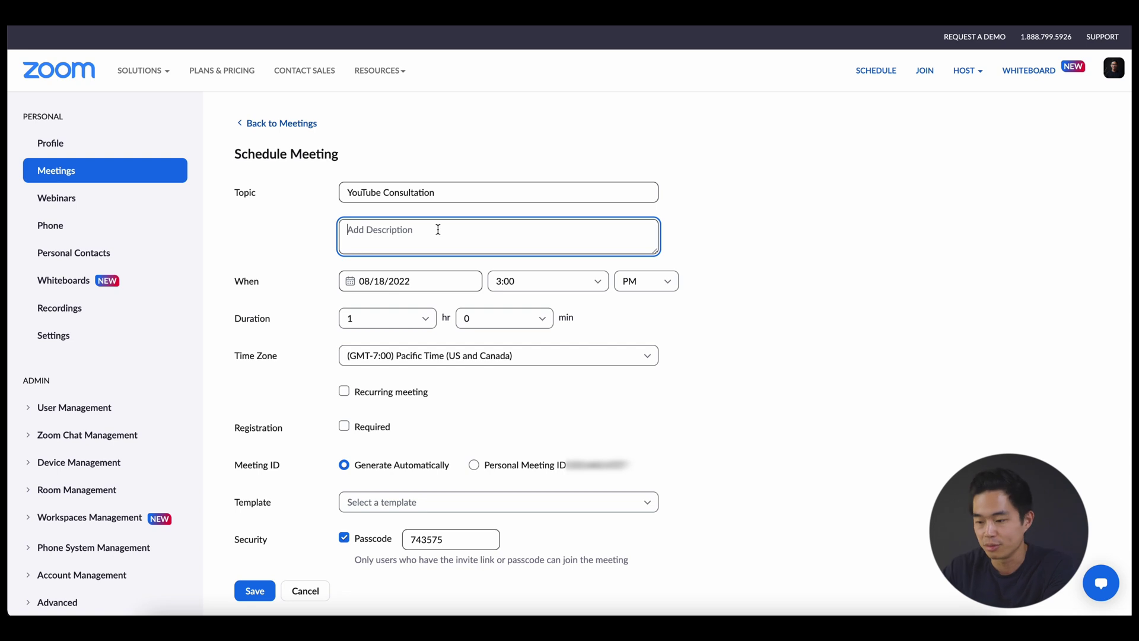
pyautogui.write('60 mi')
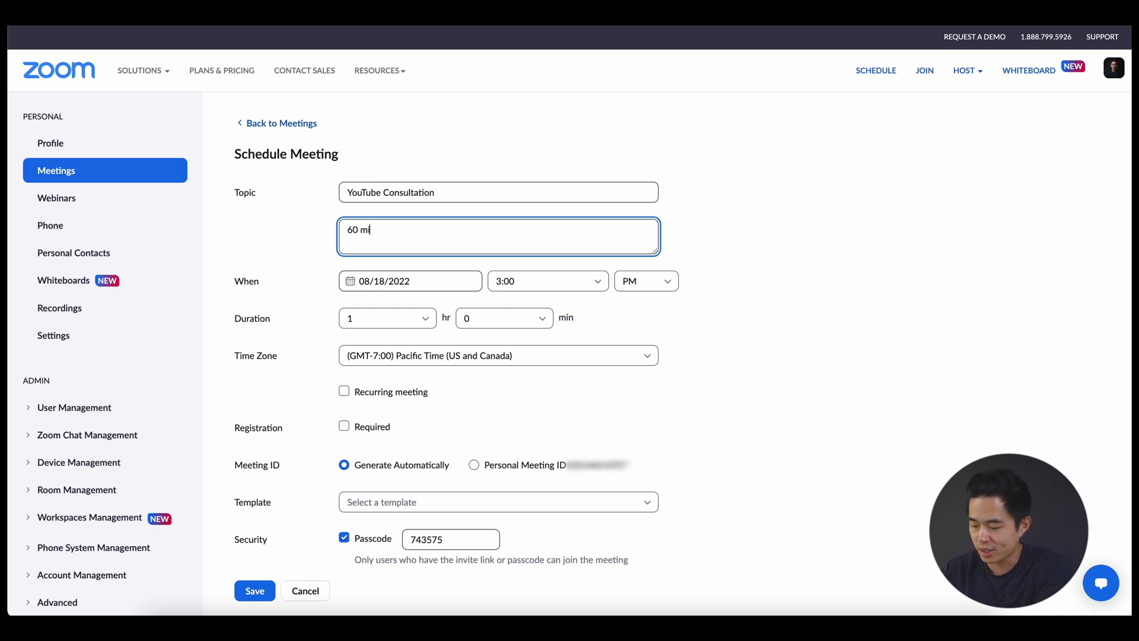
pyautogui.write('nute call discussing how to grow a YouTube channel')
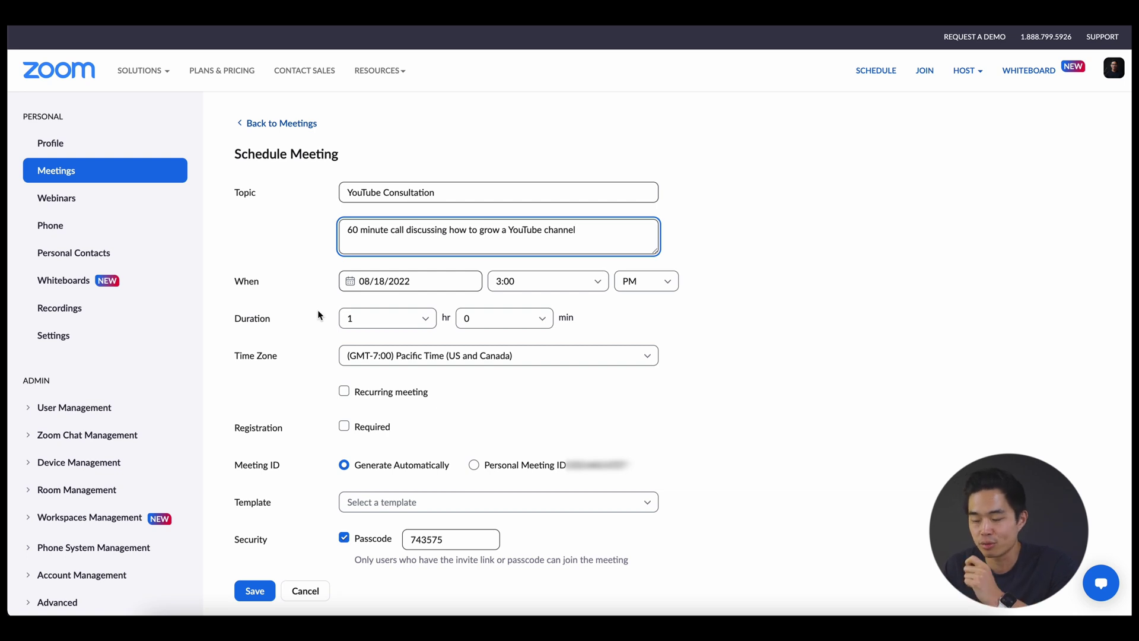
# Set the meeting date to August 22, 2022 (08/22/2022, 3:00 PM).
pyautogui.click(409, 281)
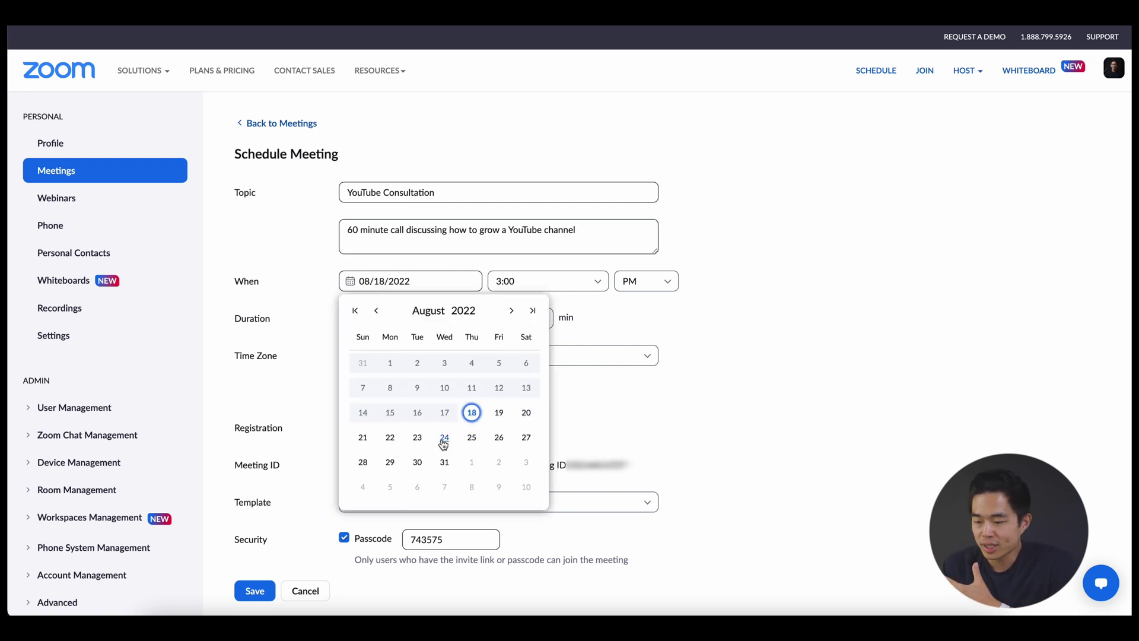
pyautogui.click(391, 439)
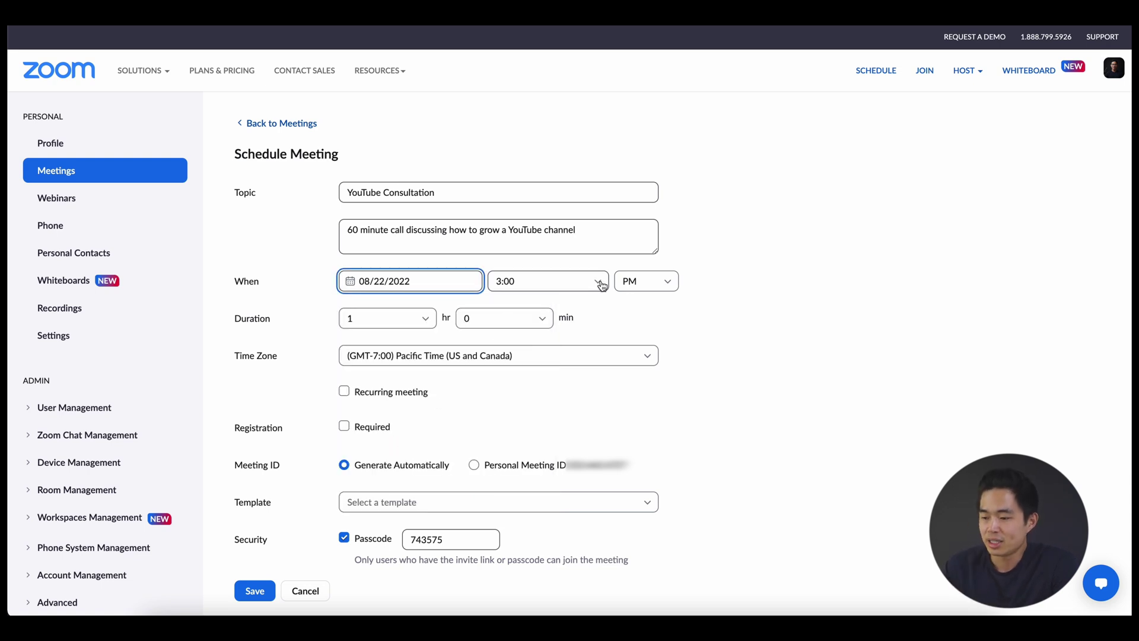
pyautogui.click(749, 315)
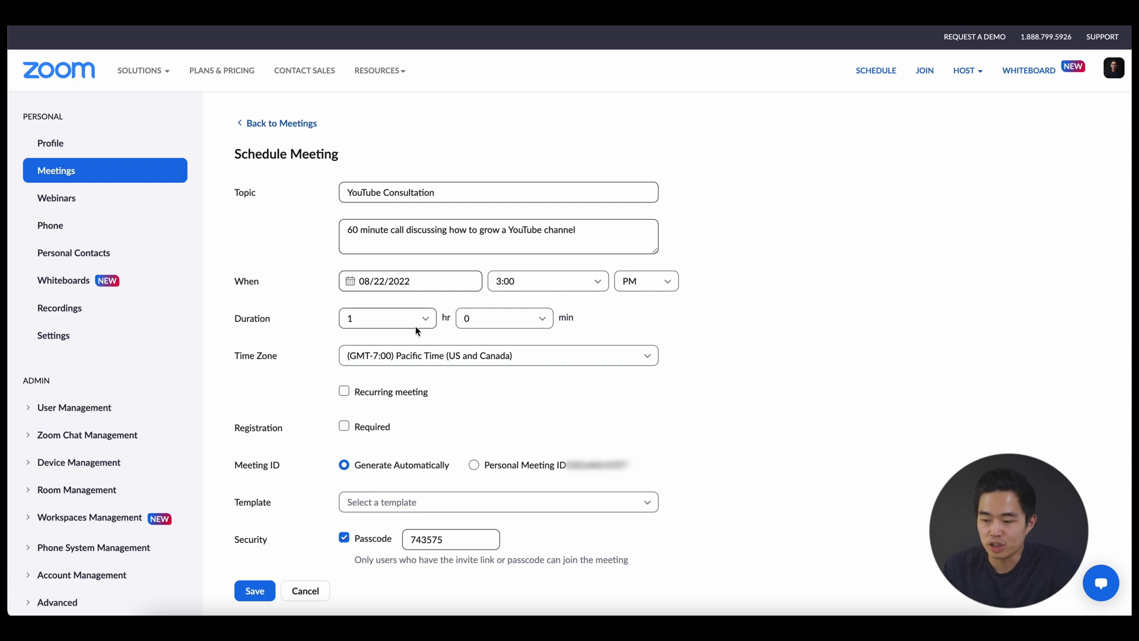
# Check the duration options and leave the duration at 1 hr 0 min.
pyautogui.click(390, 306)
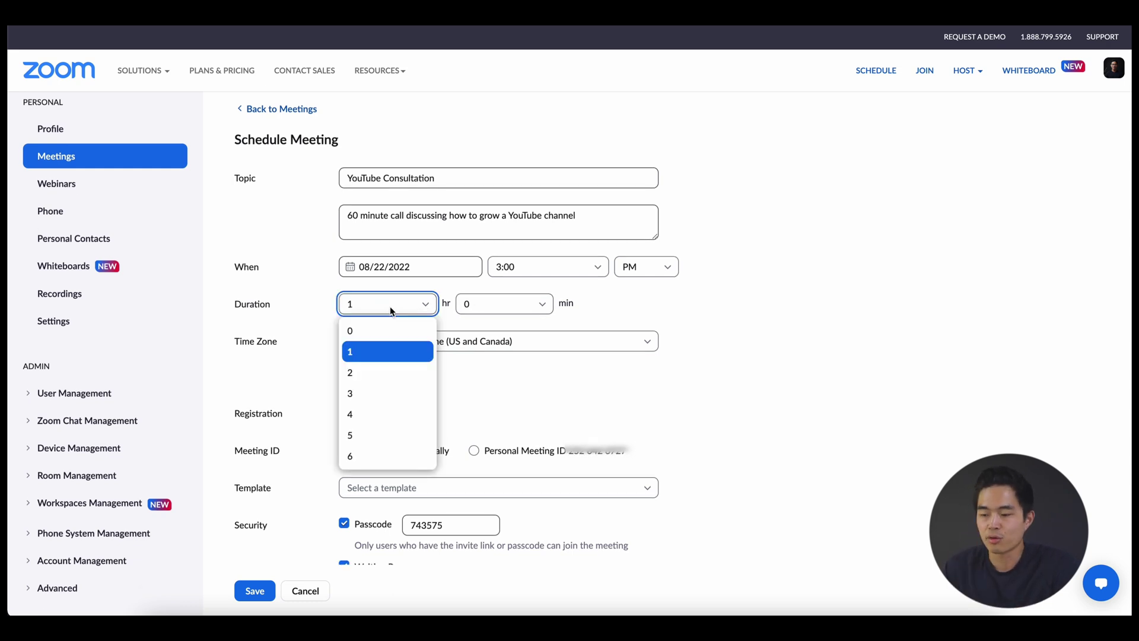
pyautogui.click(390, 306)
pyautogui.click(498, 310)
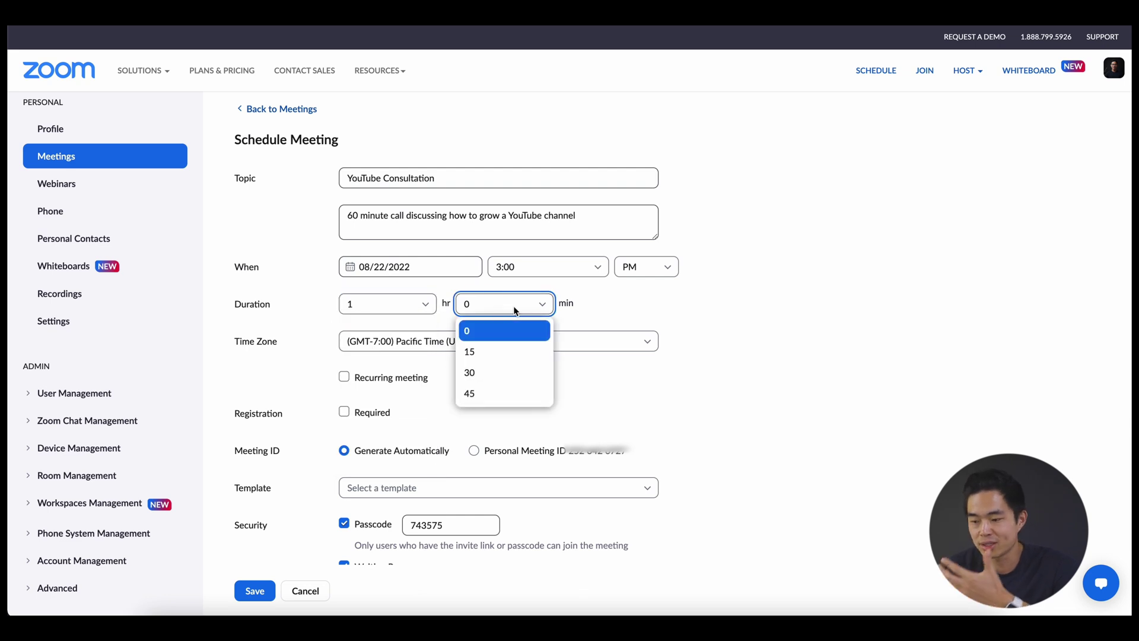
pyautogui.click(514, 305)
pyautogui.click(514, 305)
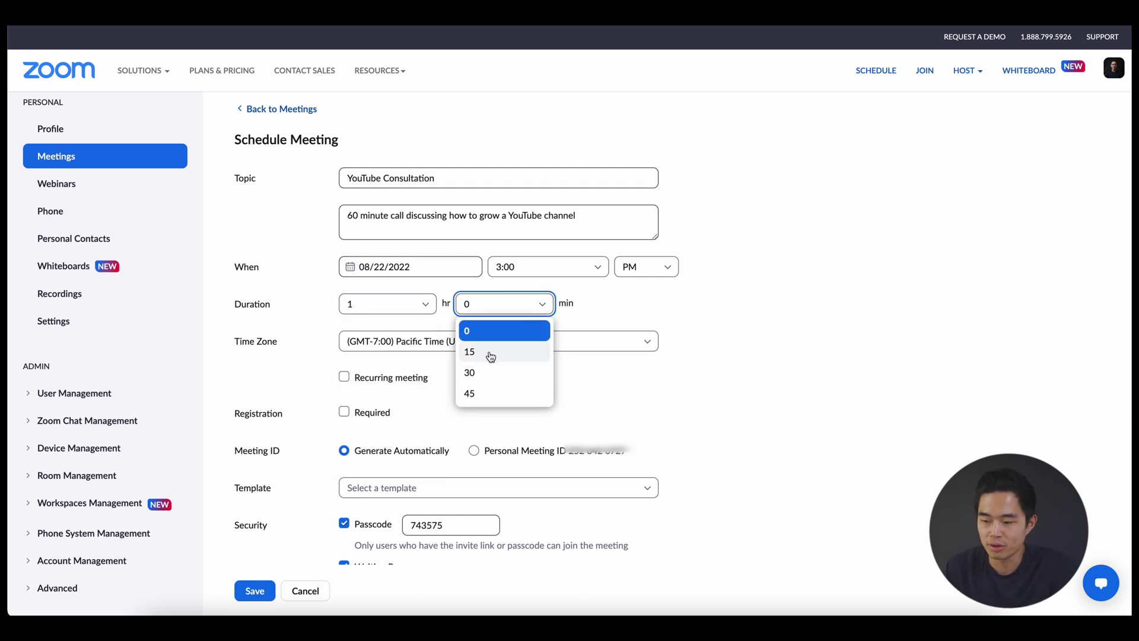
pyautogui.click(748, 334)
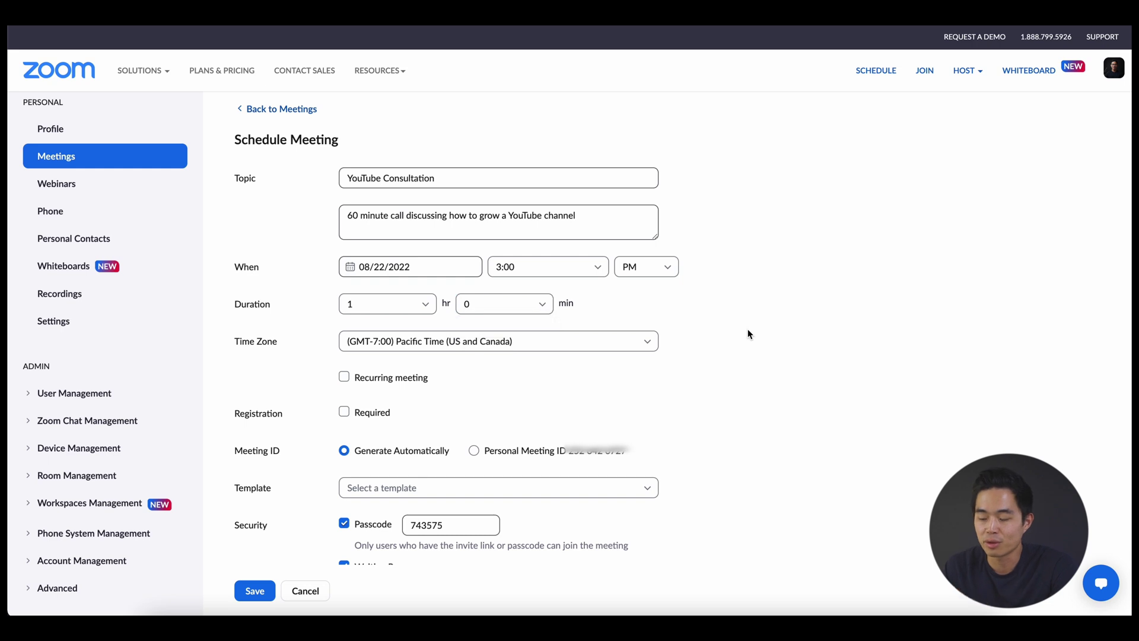
pyautogui.scroll(-2, 748, 332)
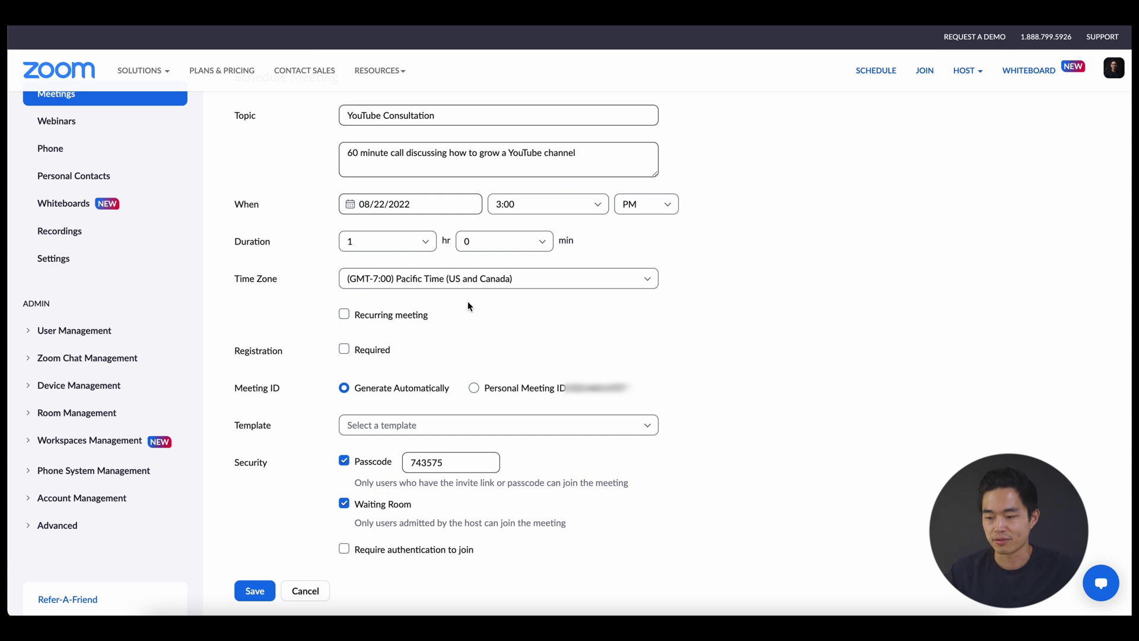
# Make the meeting recur weekly, repeating every 1 week.
pyautogui.click(357, 317)
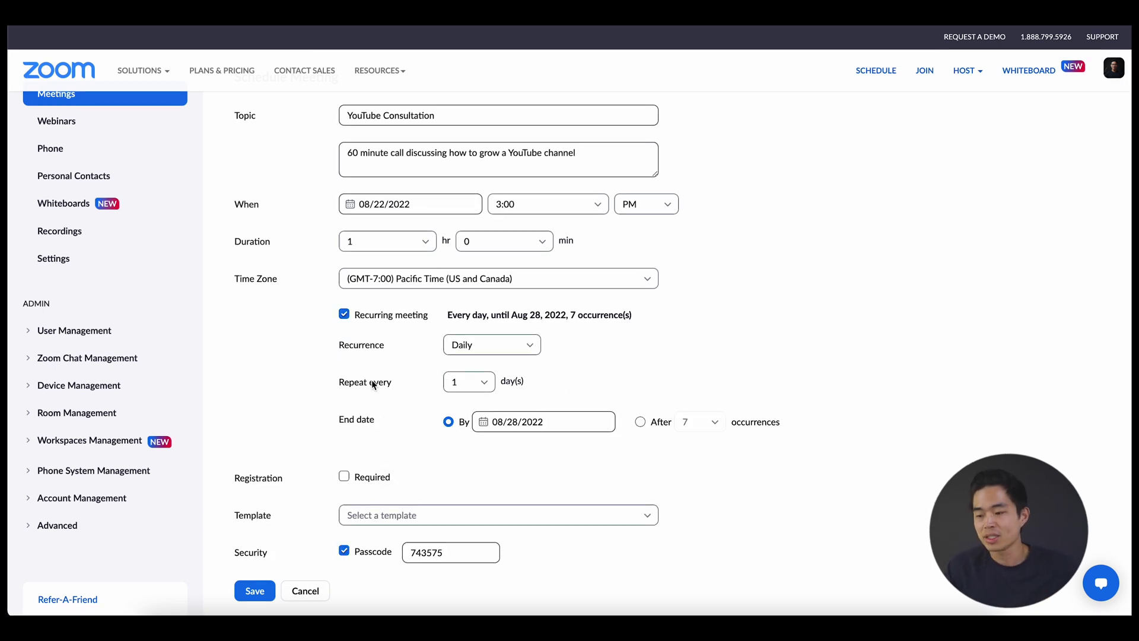
pyautogui.click(514, 343)
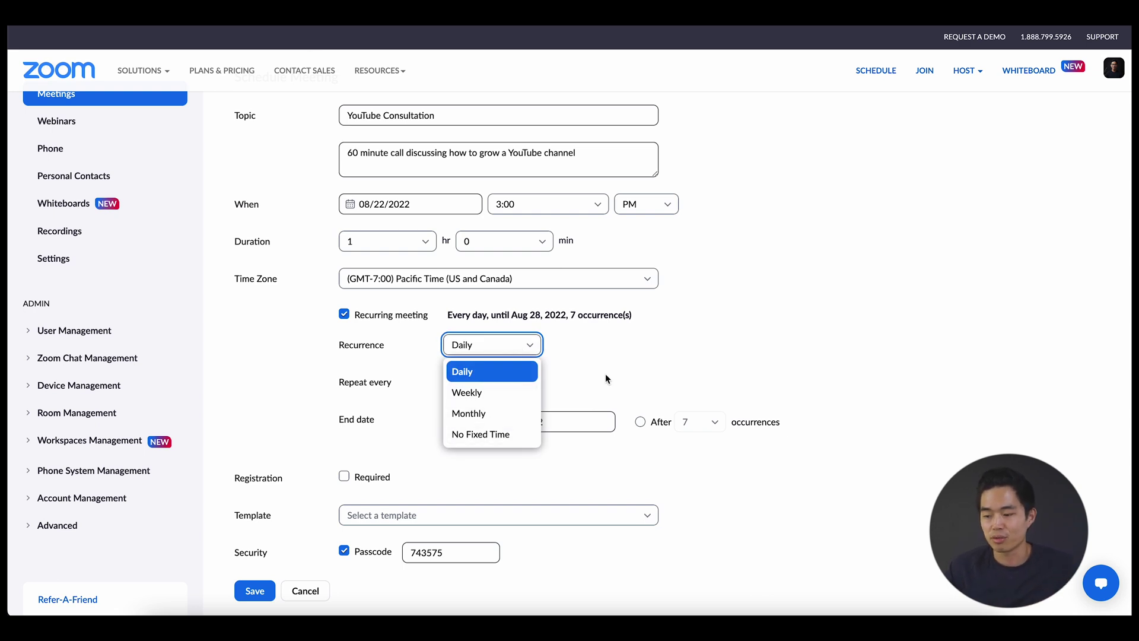
pyautogui.click(502, 393)
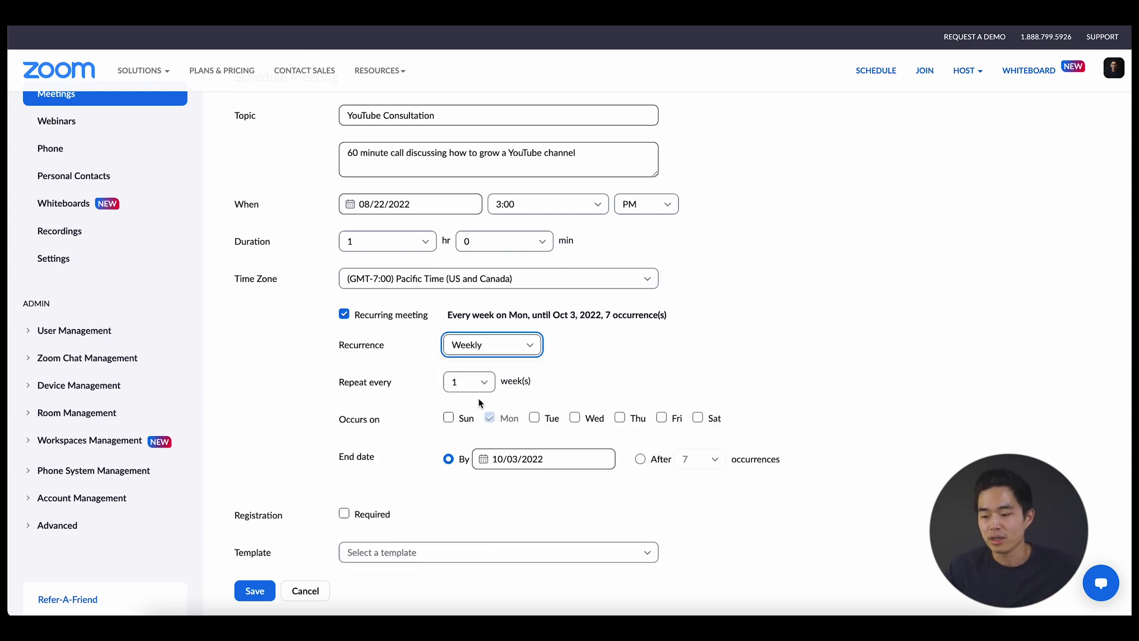
pyautogui.click(483, 382)
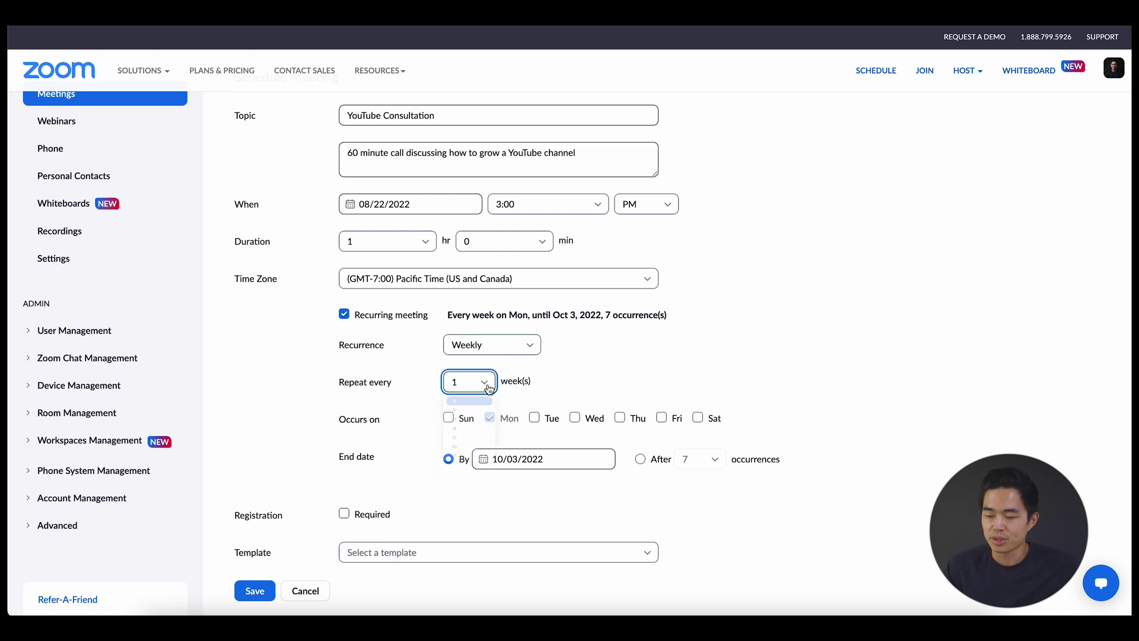
pyautogui.click(602, 385)
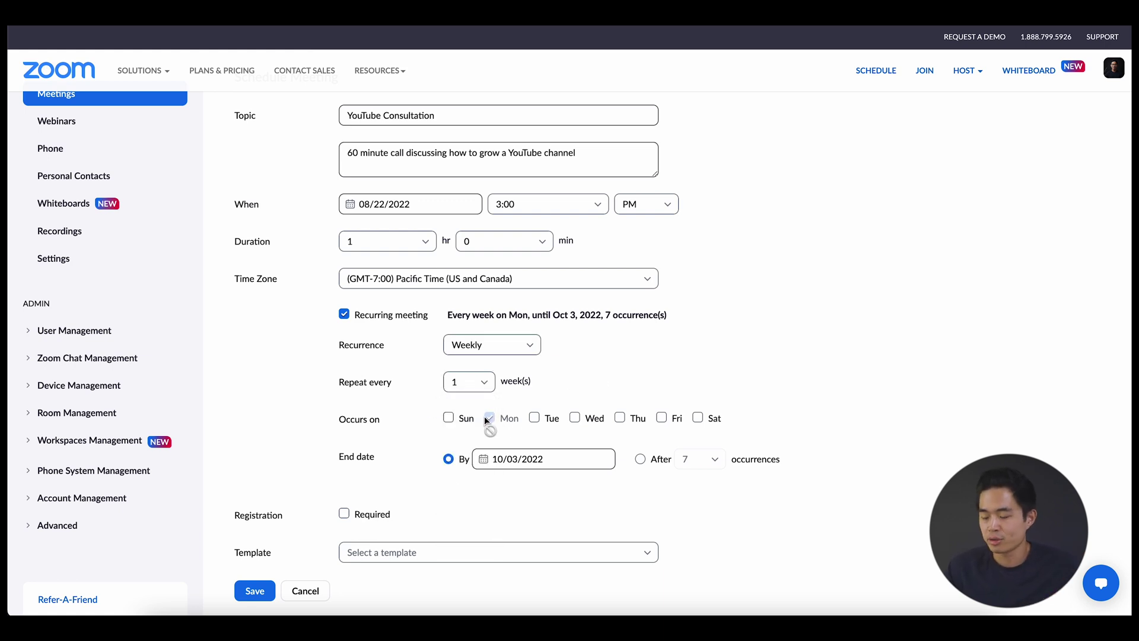
# End the recurring series after 10 occurrences.
pyautogui.click(526, 461)
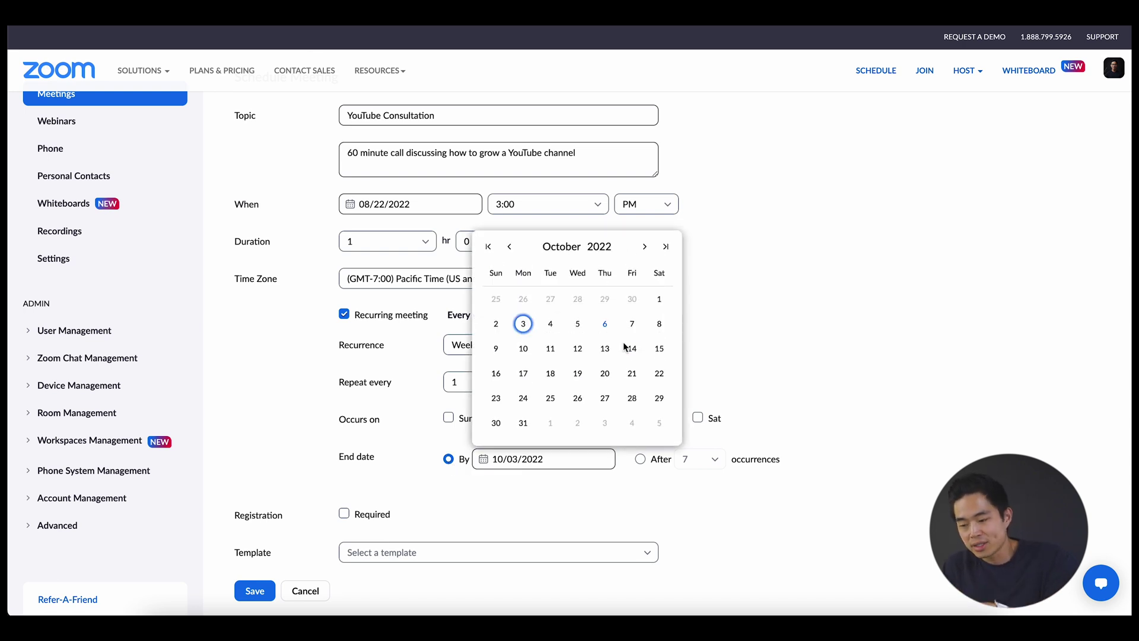
pyautogui.click(577, 349)
pyautogui.click(640, 458)
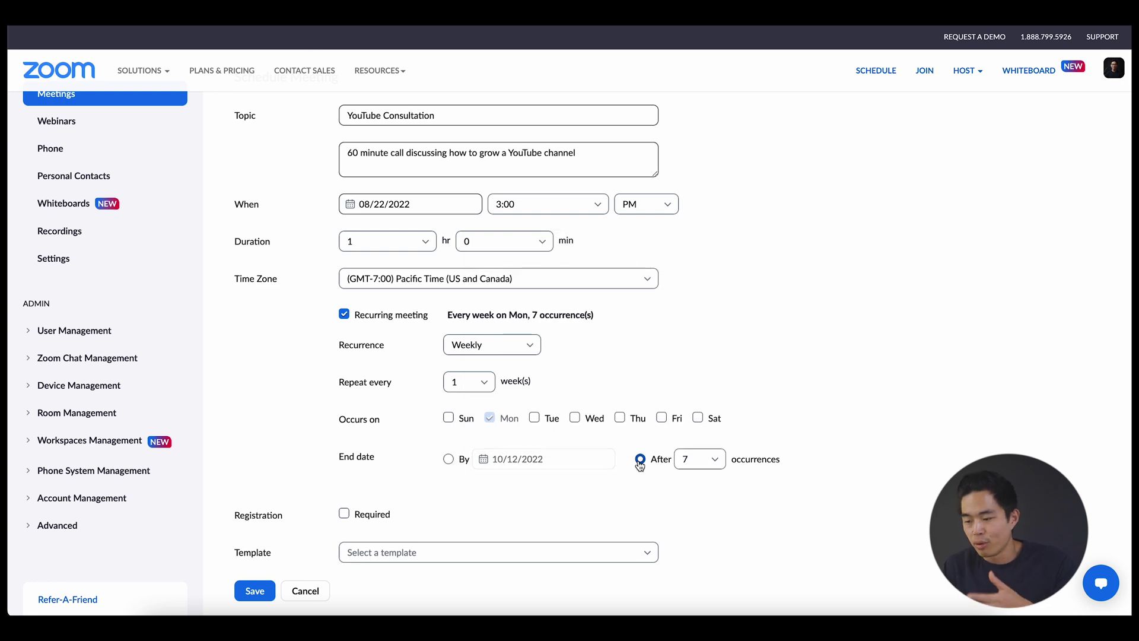
pyautogui.click(709, 460)
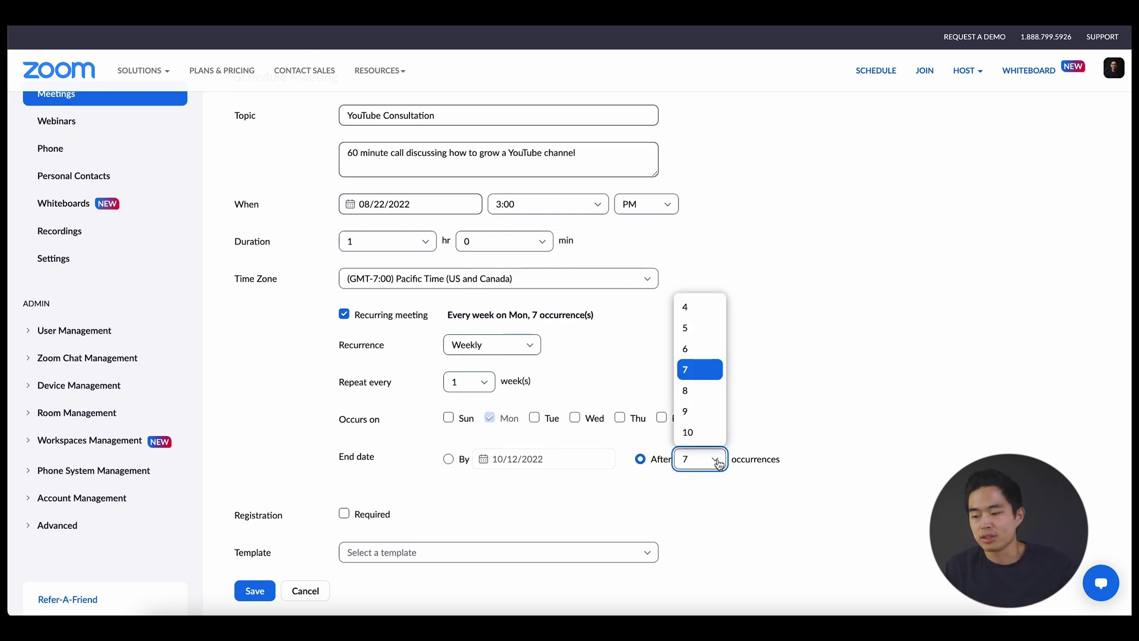
pyautogui.click(689, 432)
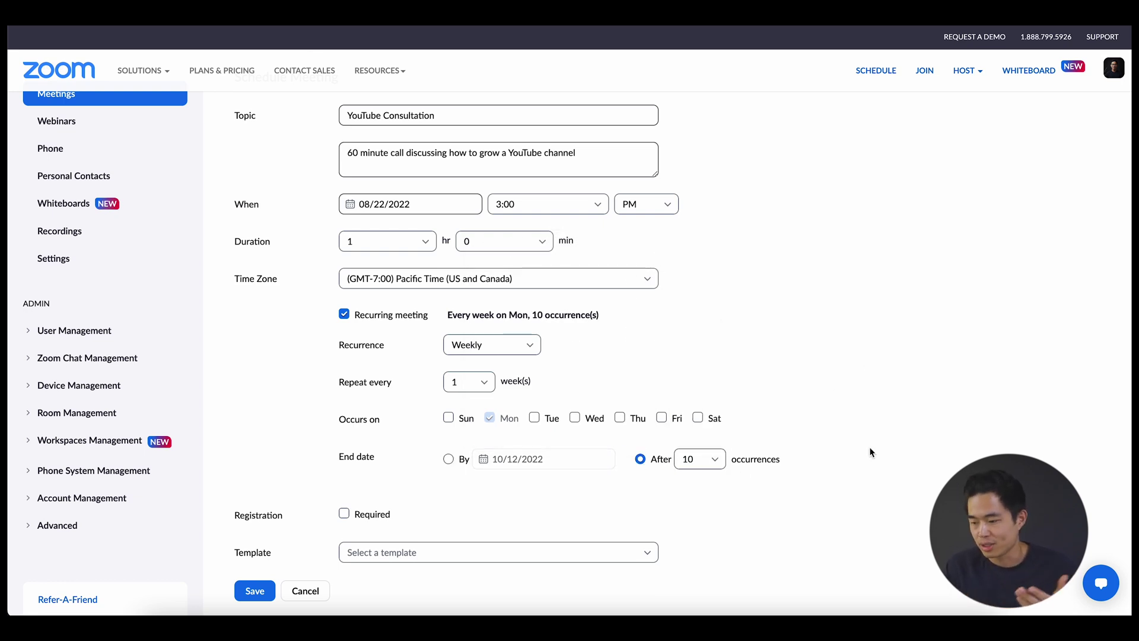
pyautogui.scroll(1, 871, 452)
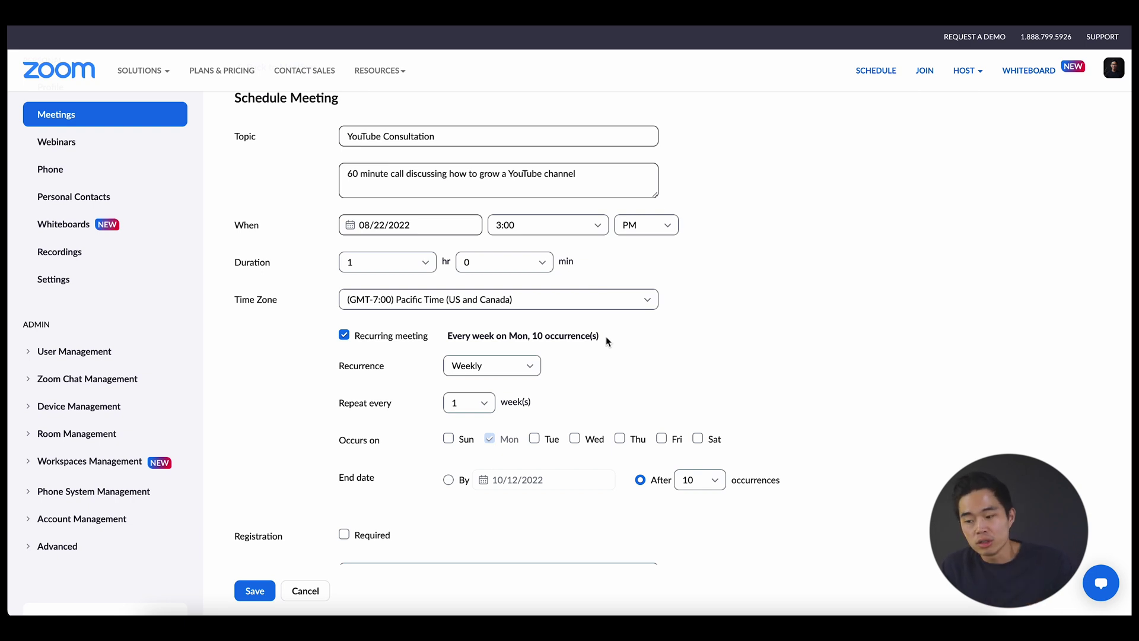
pyautogui.scroll(-1, 607, 337)
# Leave registration off and close the meeting template list without choosing a template.
pyautogui.scroll(-4, 606, 337)
pyautogui.click(344, 290)
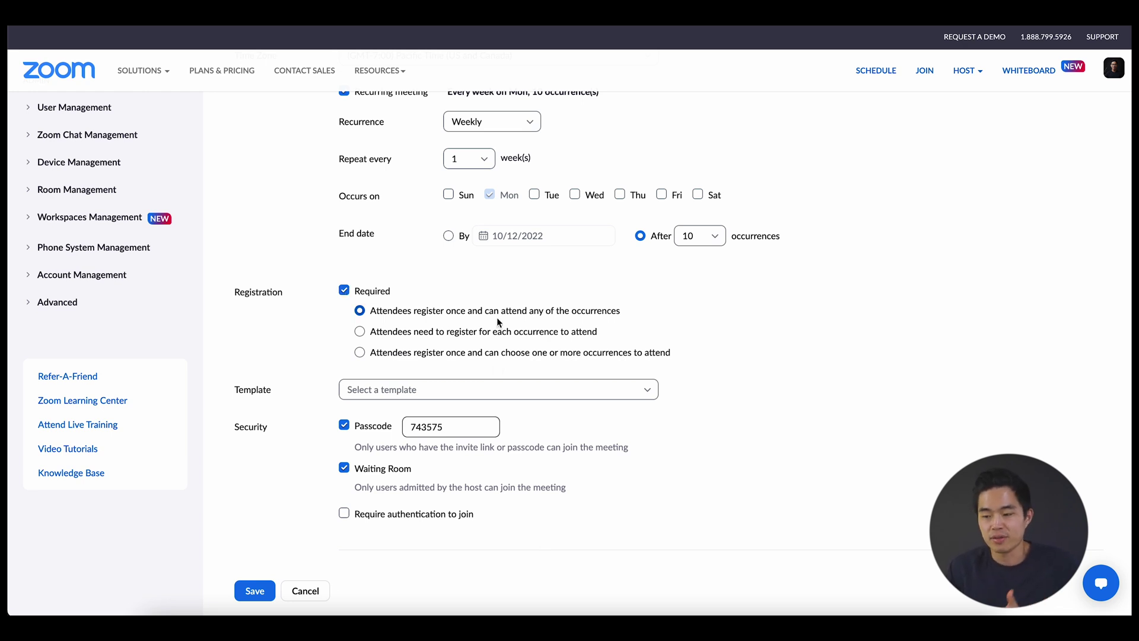
pyautogui.click(345, 290)
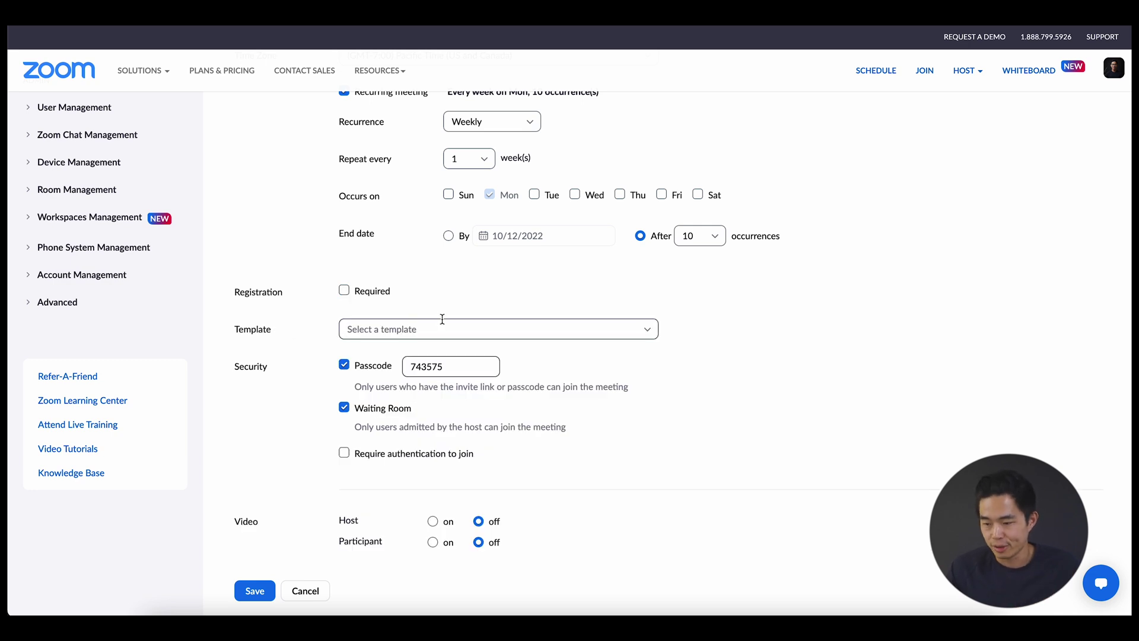
pyautogui.click(467, 330)
pyautogui.click(510, 309)
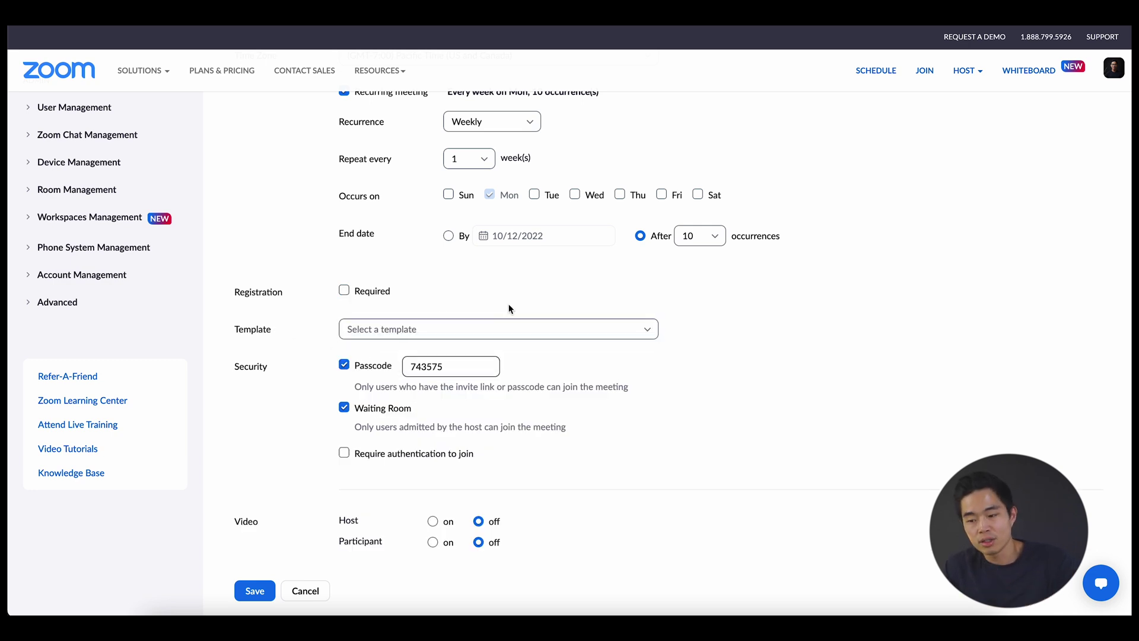
# Keep passcode and Waiting Room on, leaving Require authentication to join unchecked.
pyautogui.scroll(-2, 709, 367)
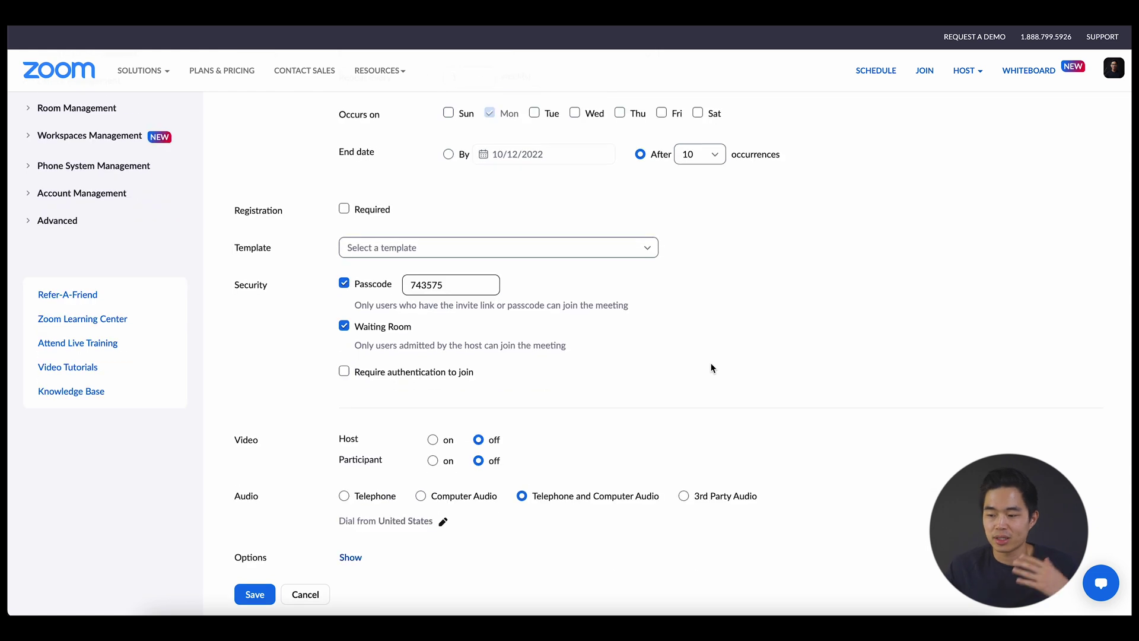
pyautogui.scroll(-1, 712, 368)
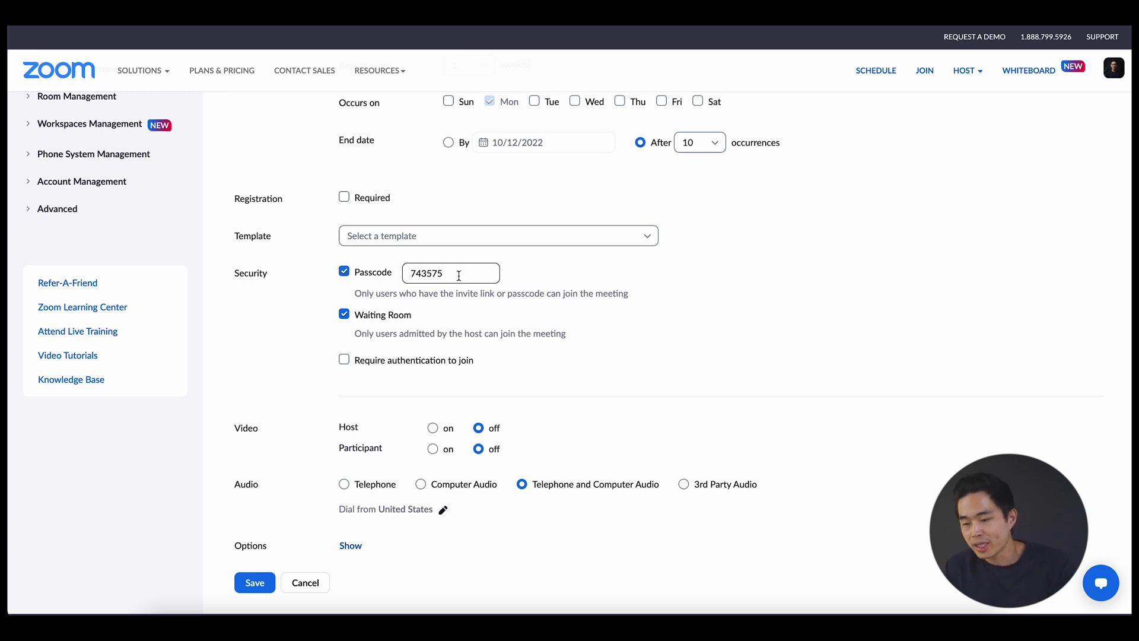
pyautogui.scroll(-1, 380, 306)
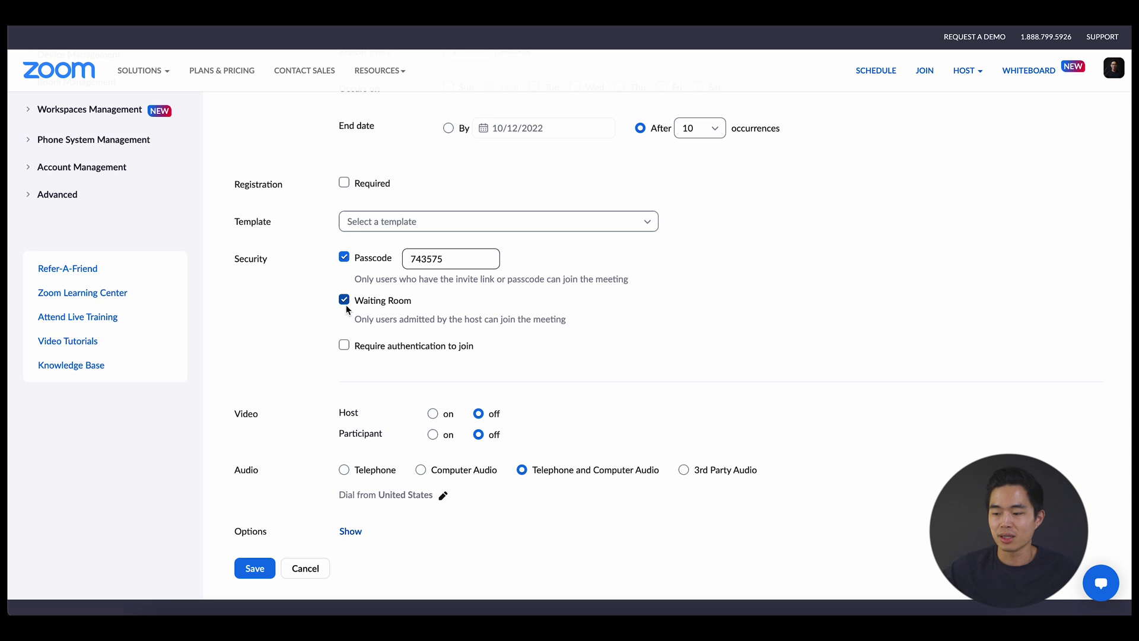
pyautogui.click(346, 350)
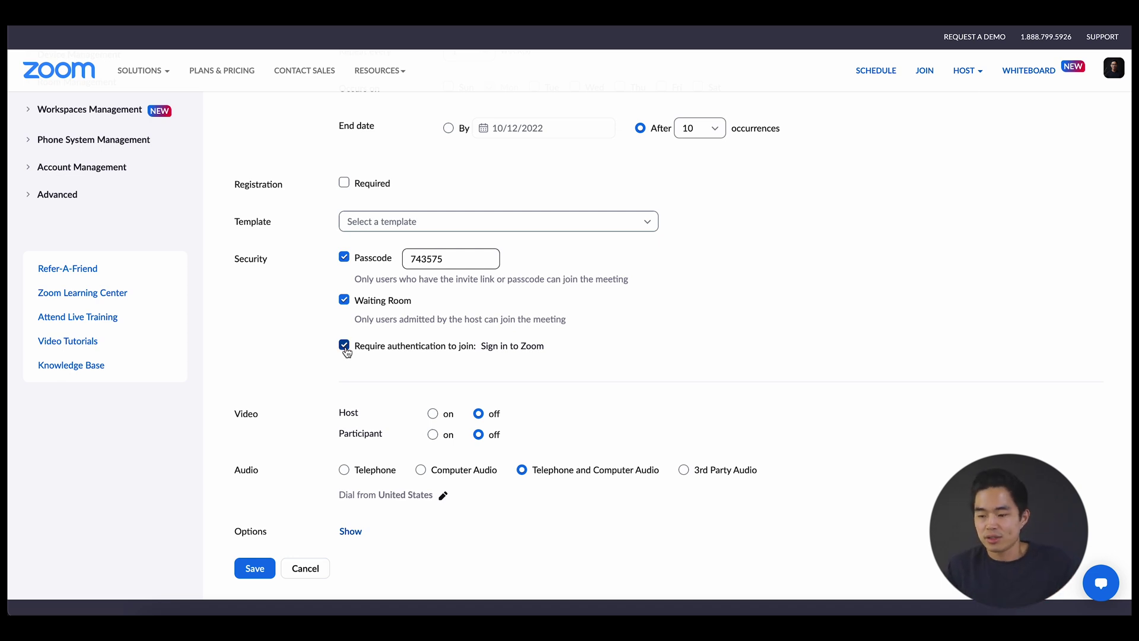
pyautogui.click(346, 350)
pyautogui.scroll(-1, 344, 381)
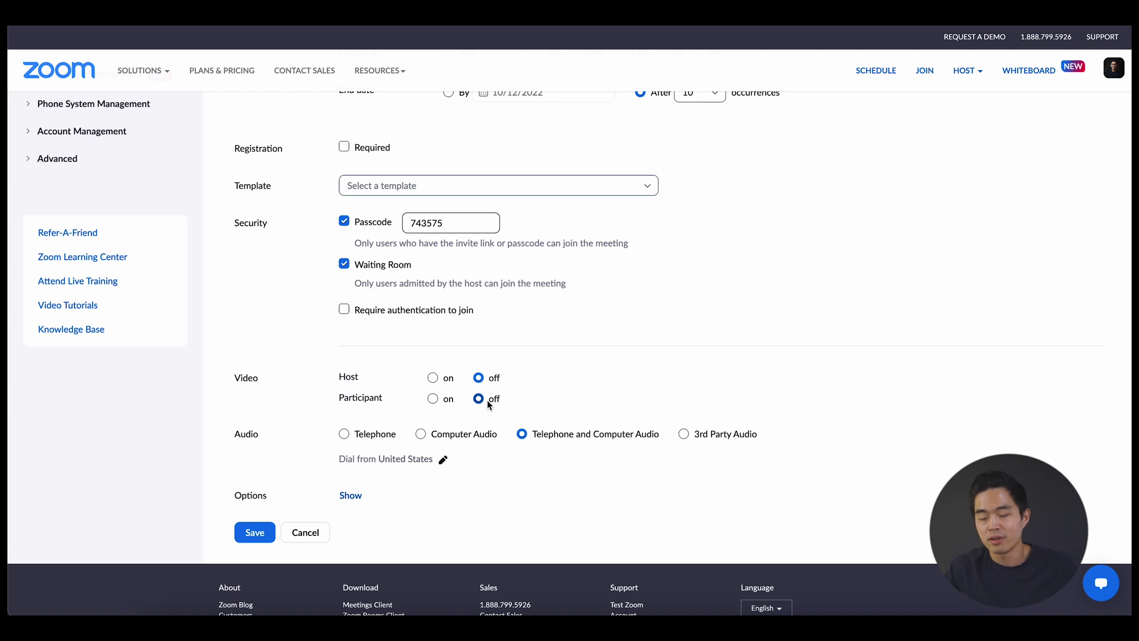
pyautogui.click(437, 379)
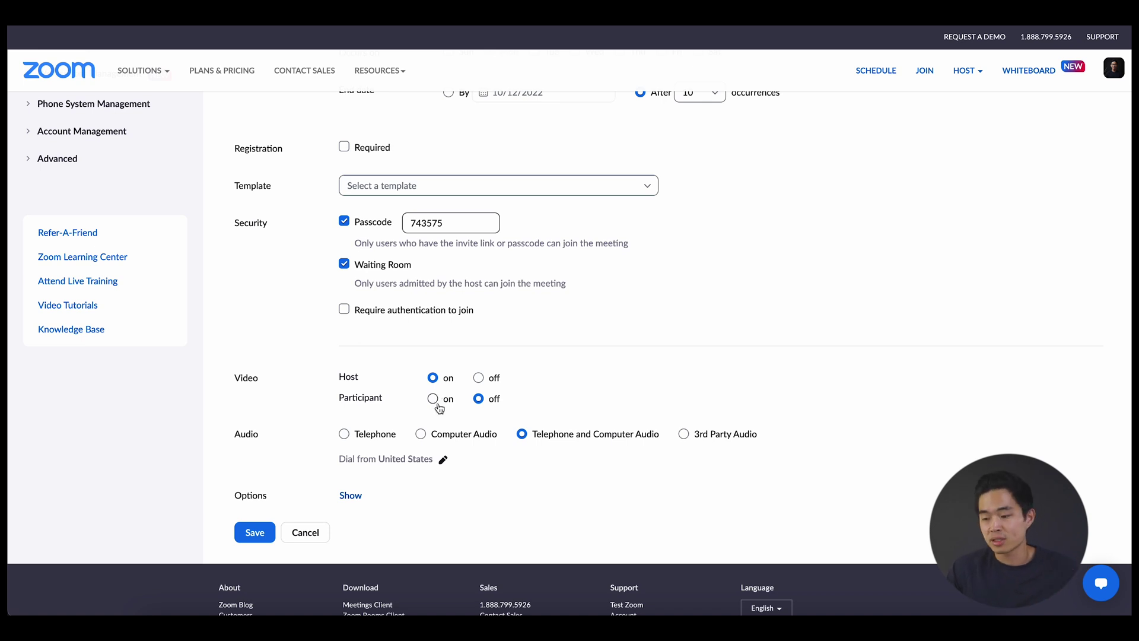
pyautogui.click(436, 402)
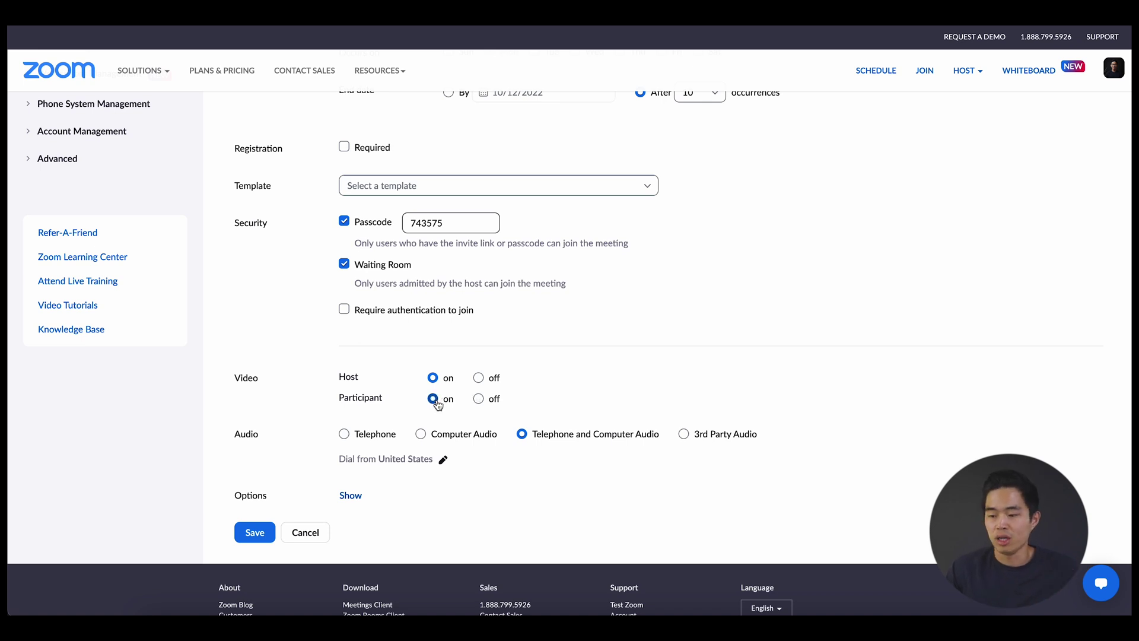
pyautogui.click(479, 379)
pyautogui.click(479, 400)
pyautogui.scroll(-1, 527, 405)
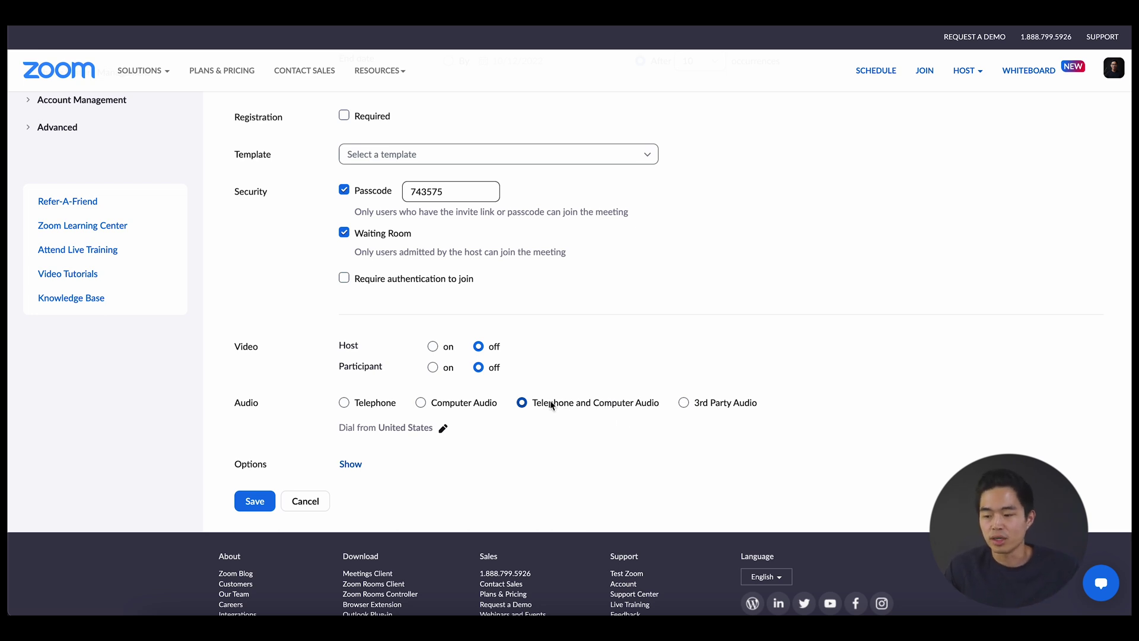
# Enable automatic recording on the local computer under Options and save the meeting.
pyautogui.click(353, 465)
pyautogui.scroll(-3, 514, 473)
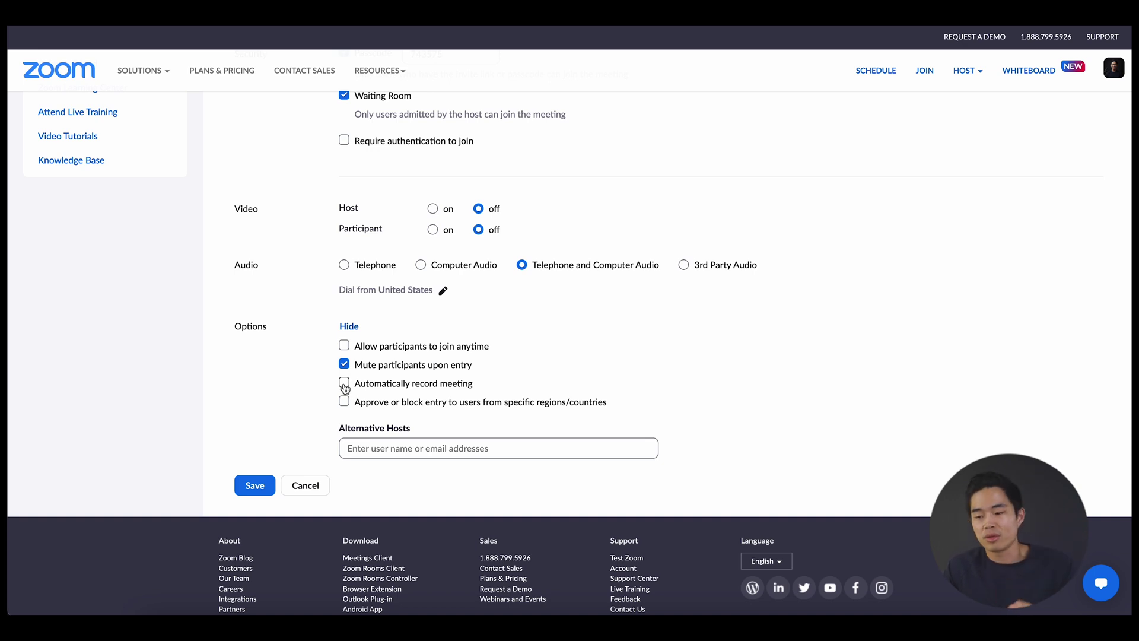
pyautogui.click(345, 384)
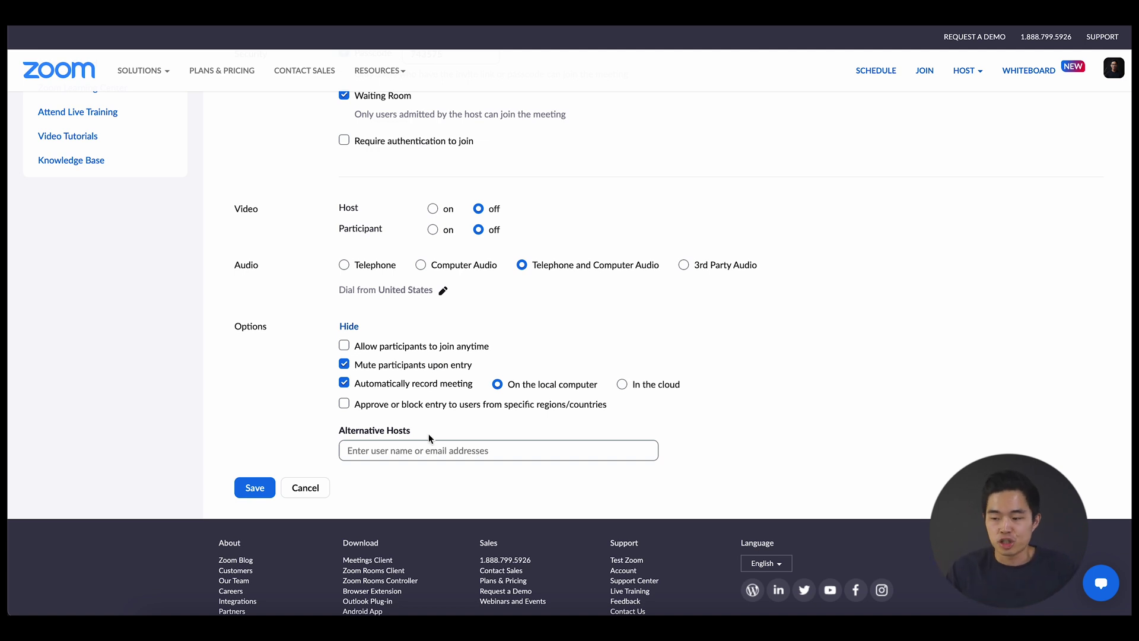
pyautogui.click(255, 488)
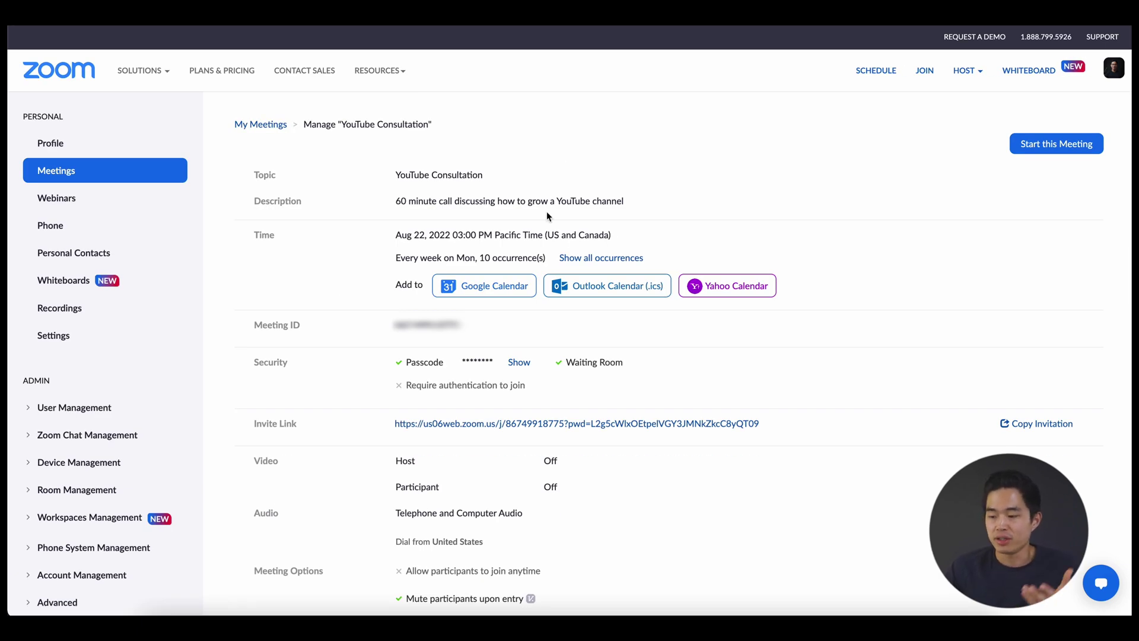
# Review the saved meeting summary and bring up its invitation text.
pyautogui.scroll(-3, 358, 460)
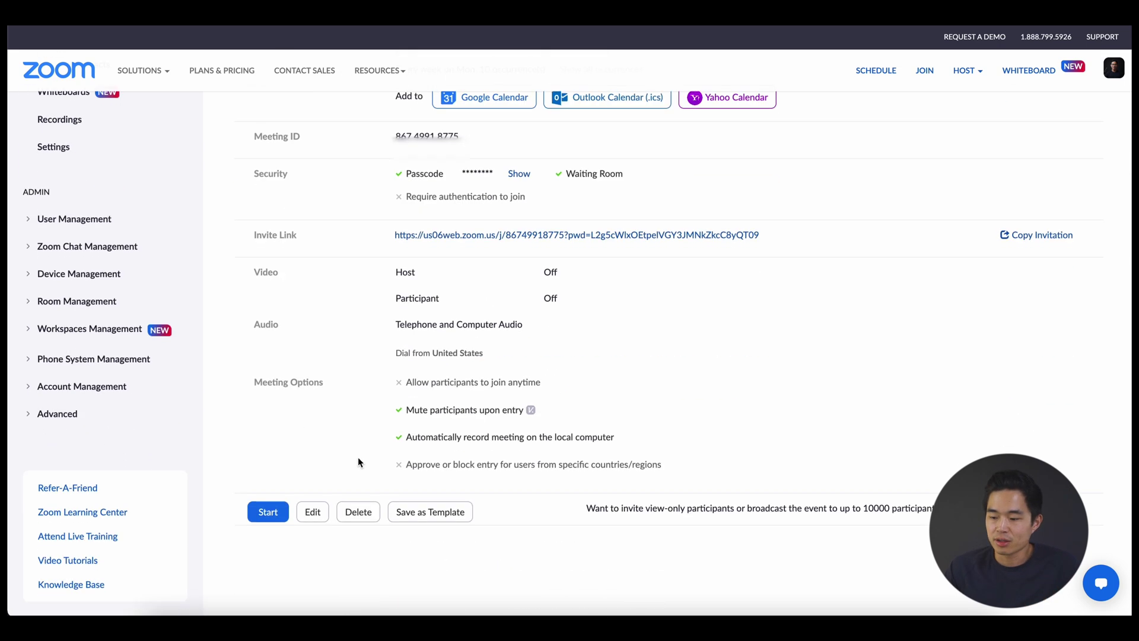
pyautogui.scroll(2, 489, 236)
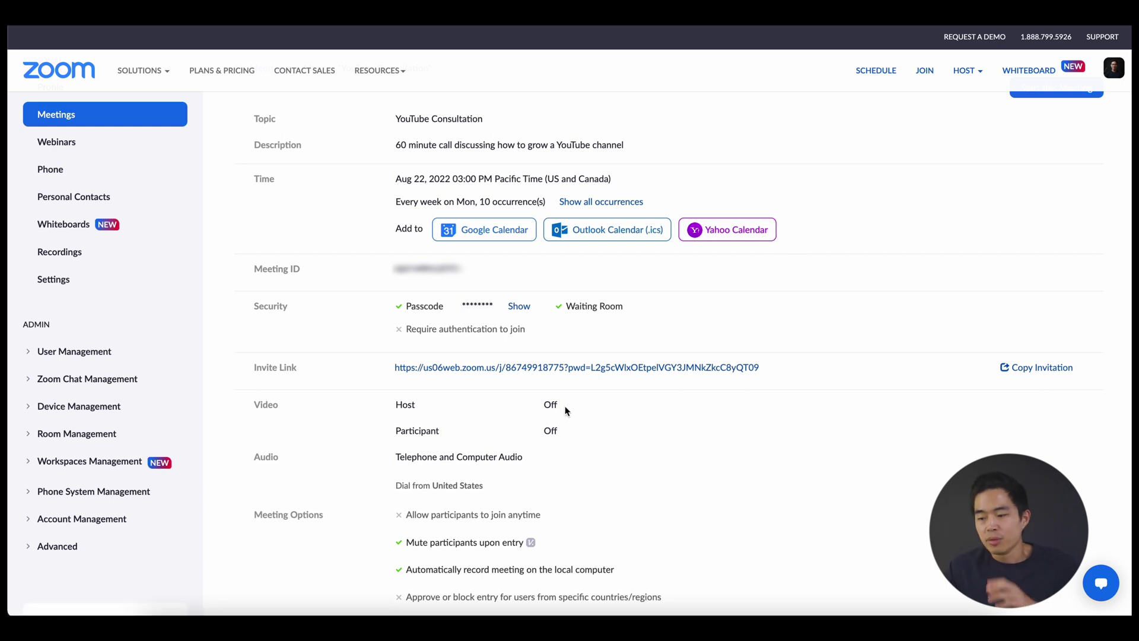
pyautogui.click(1043, 369)
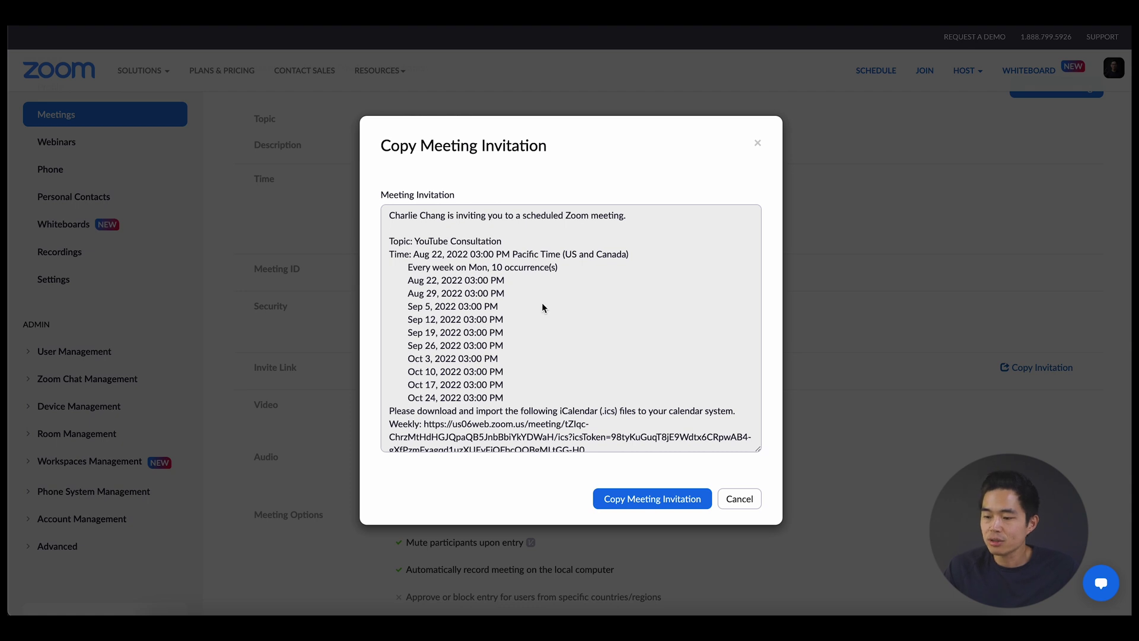
# Copy the YouTube Consultation invitation to the clipboard and close the dialog.
pyautogui.click(659, 498)
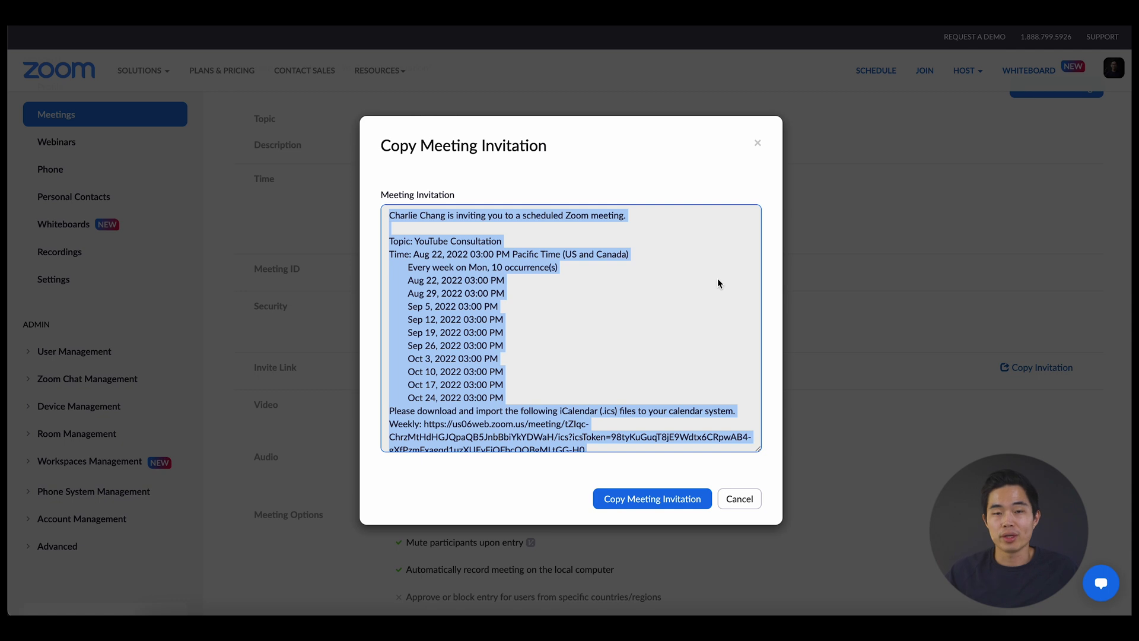
pyautogui.click(938, 333)
# View the upcoming weekly YouTube Consultation occurrences, then the desktop app's Meetings section.
pyautogui.click(103, 174)
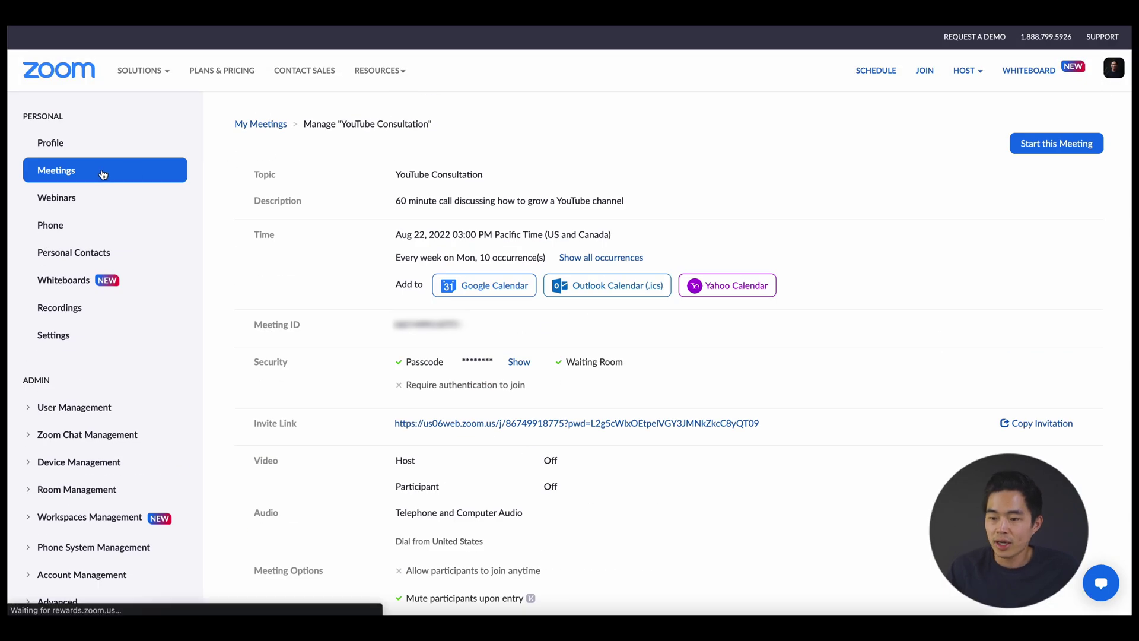
pyautogui.scroll(-1, 592, 242)
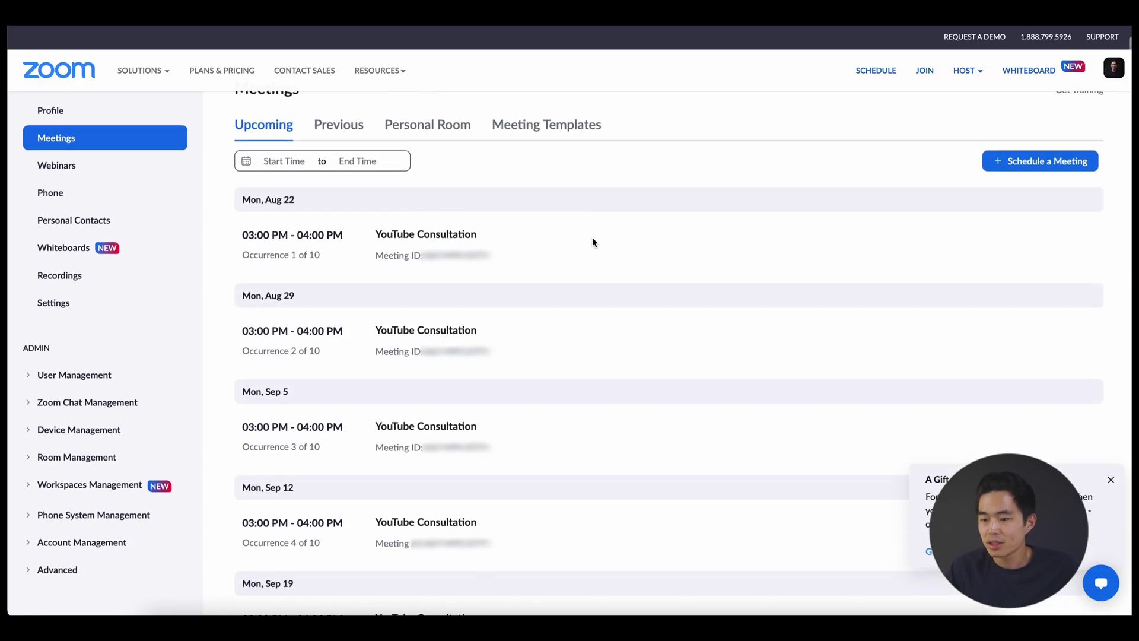
pyautogui.scroll(1, 363, 253)
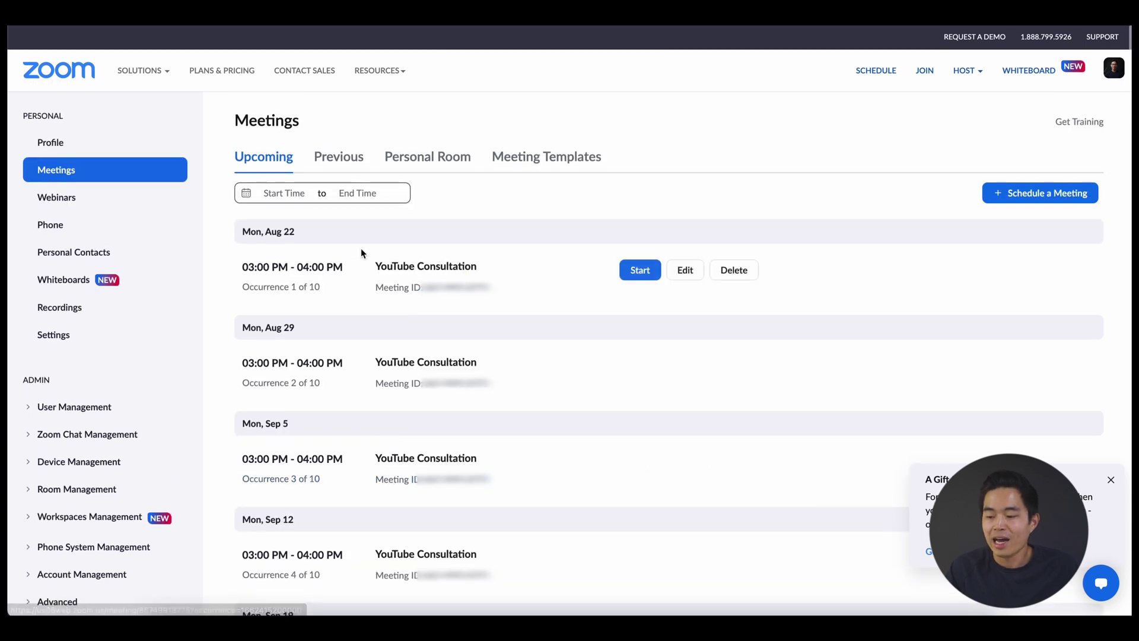
pyautogui.moveTo(366, 284)
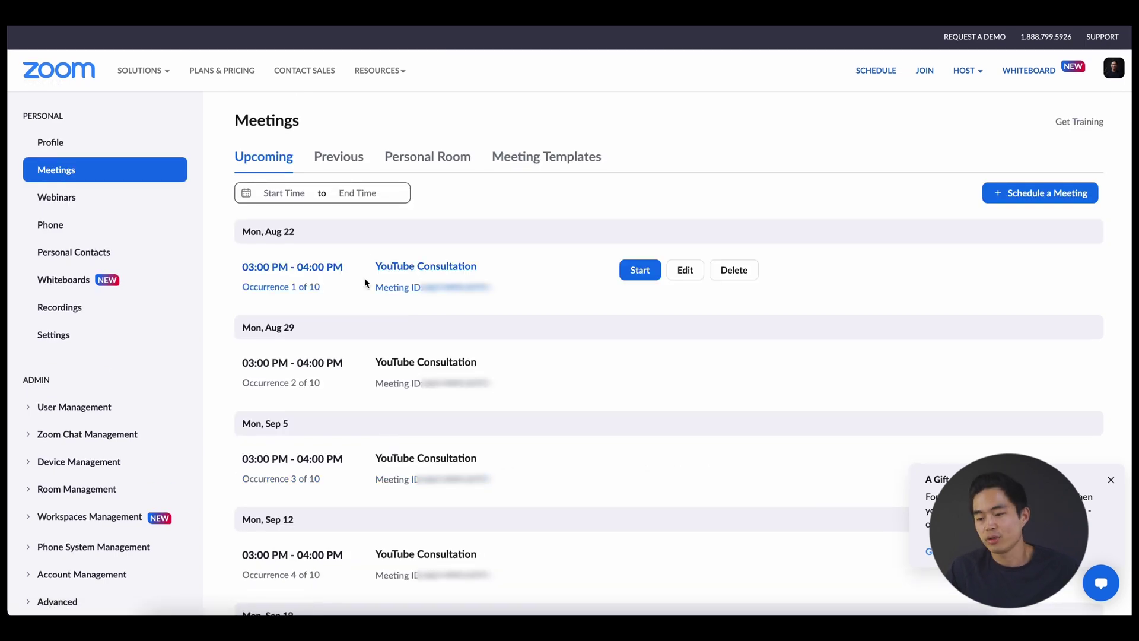
pyautogui.click(641, 275)
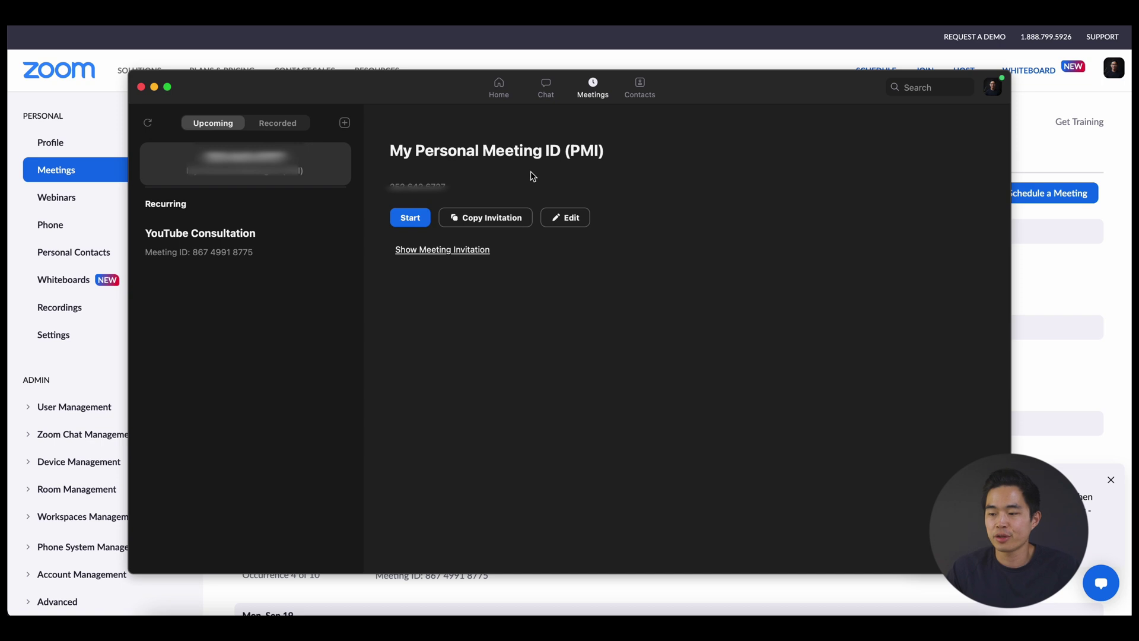
# In the desktop app, schedule a one-time 8/18/2022 meeting, 3:00–3:30 PM, with default settings.
pyautogui.click(345, 123)
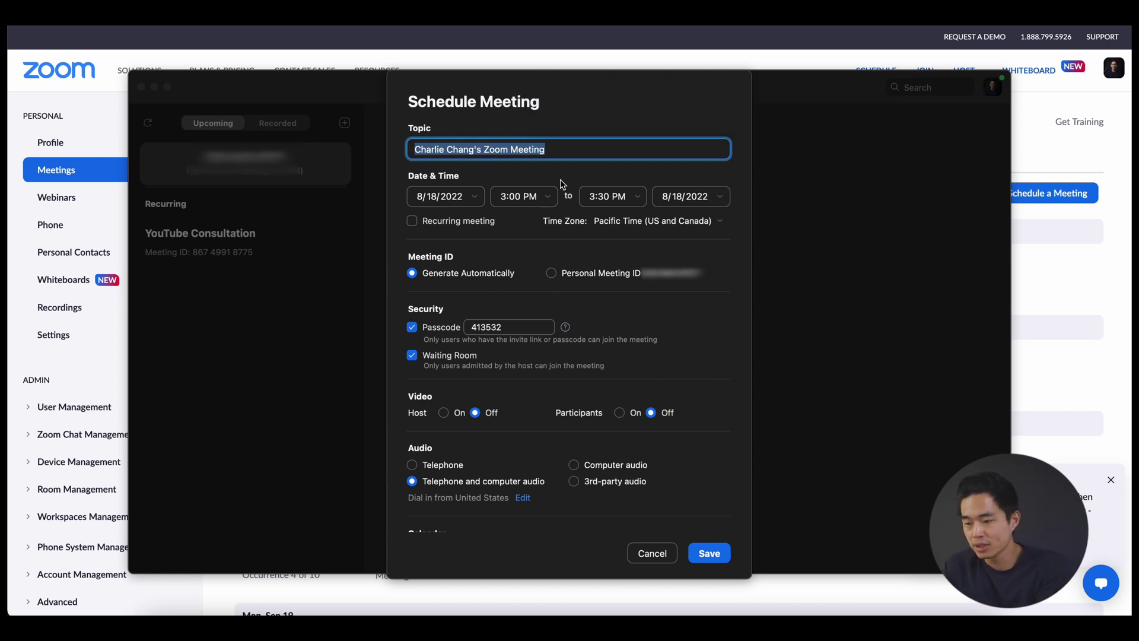
pyautogui.scroll(-1, 563, 184)
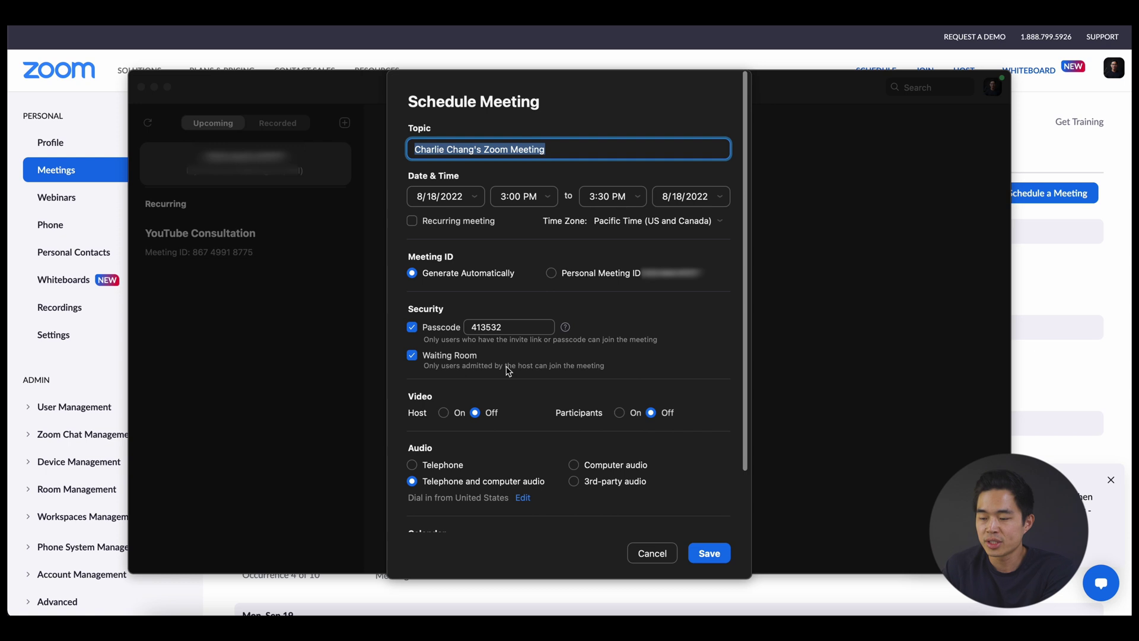
pyautogui.click(411, 221)
pyautogui.click(413, 179)
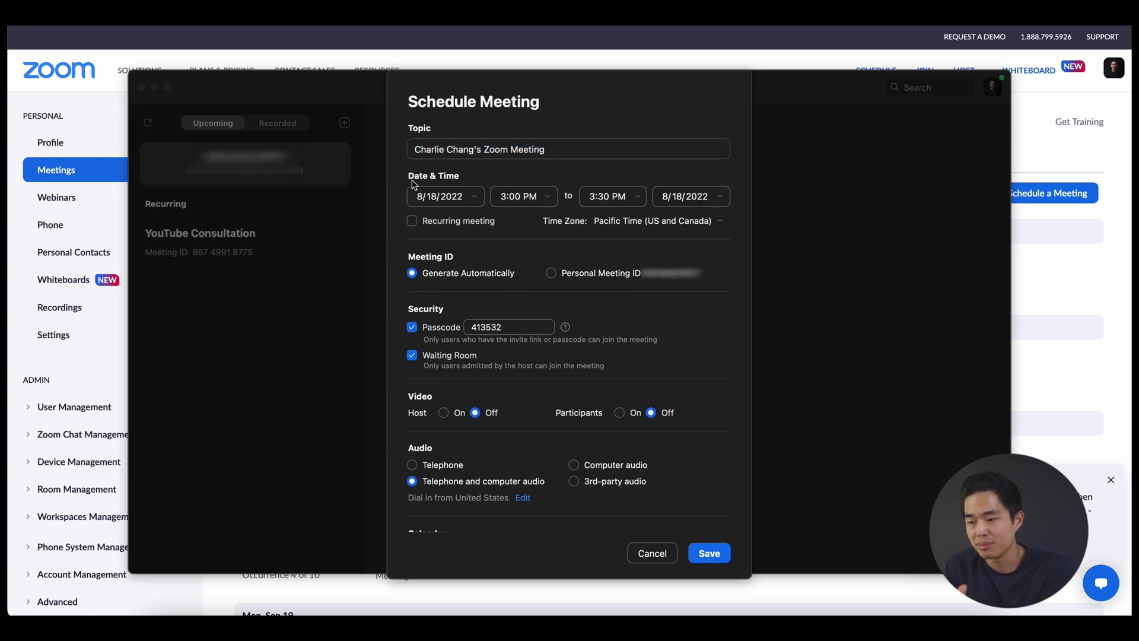
pyautogui.scroll(-2, 414, 185)
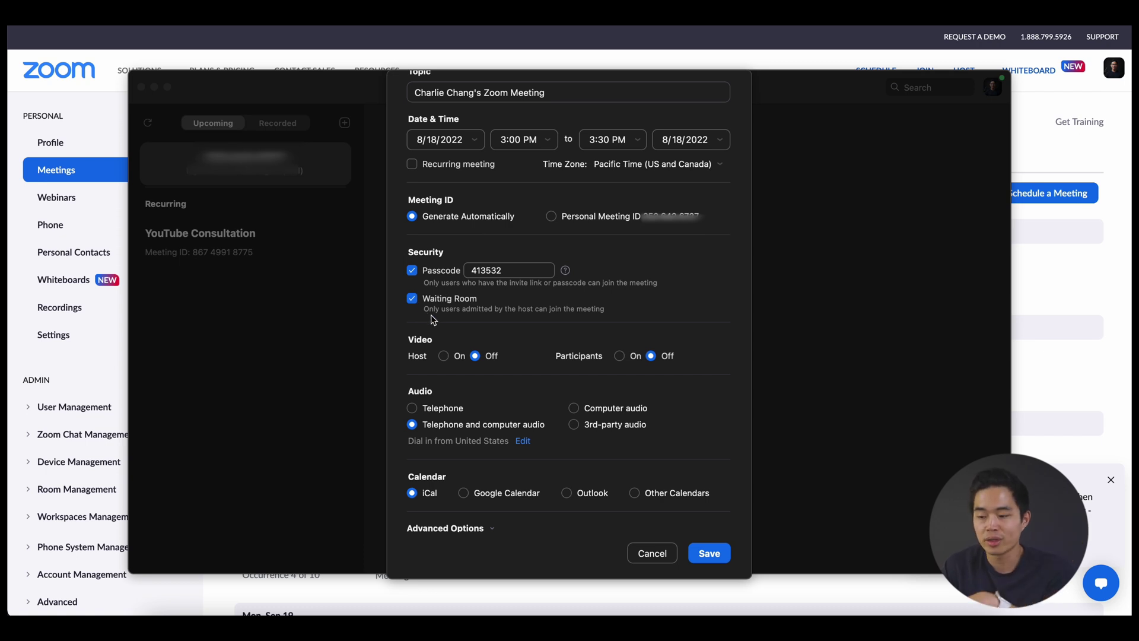
pyautogui.scroll(-1, 564, 390)
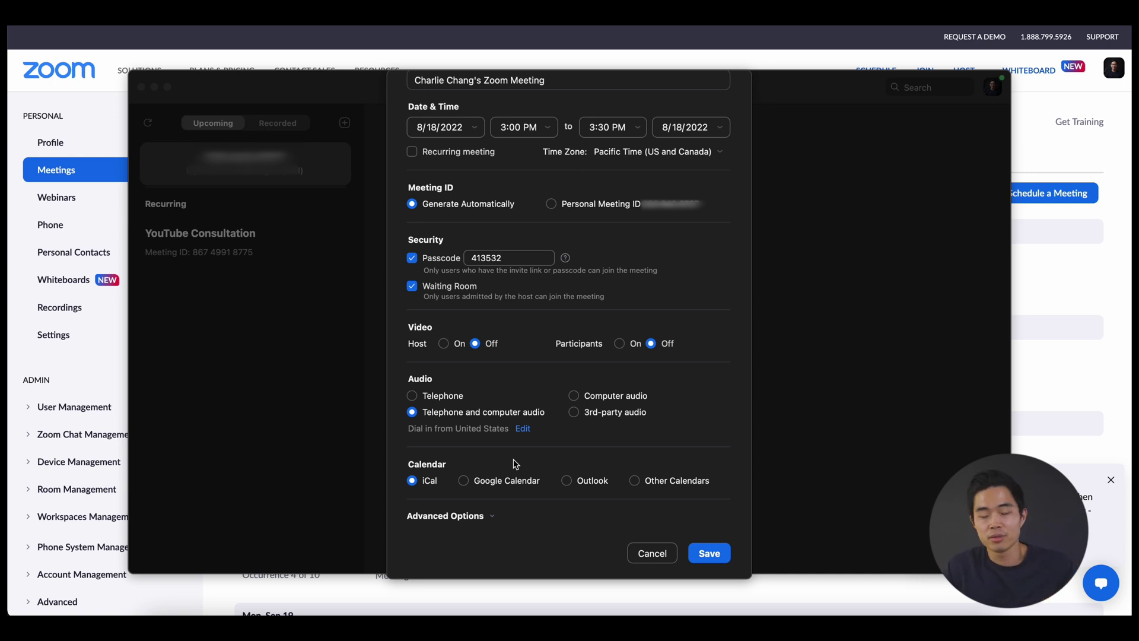
pyautogui.click(457, 514)
pyautogui.scroll(-5, 458, 510)
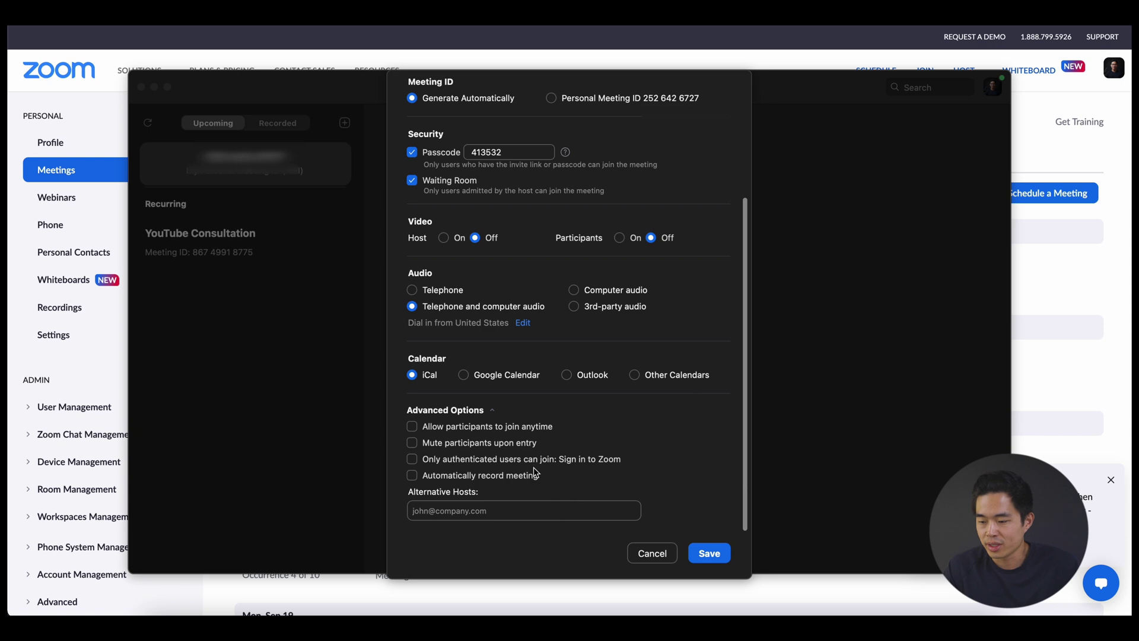
pyautogui.click(709, 553)
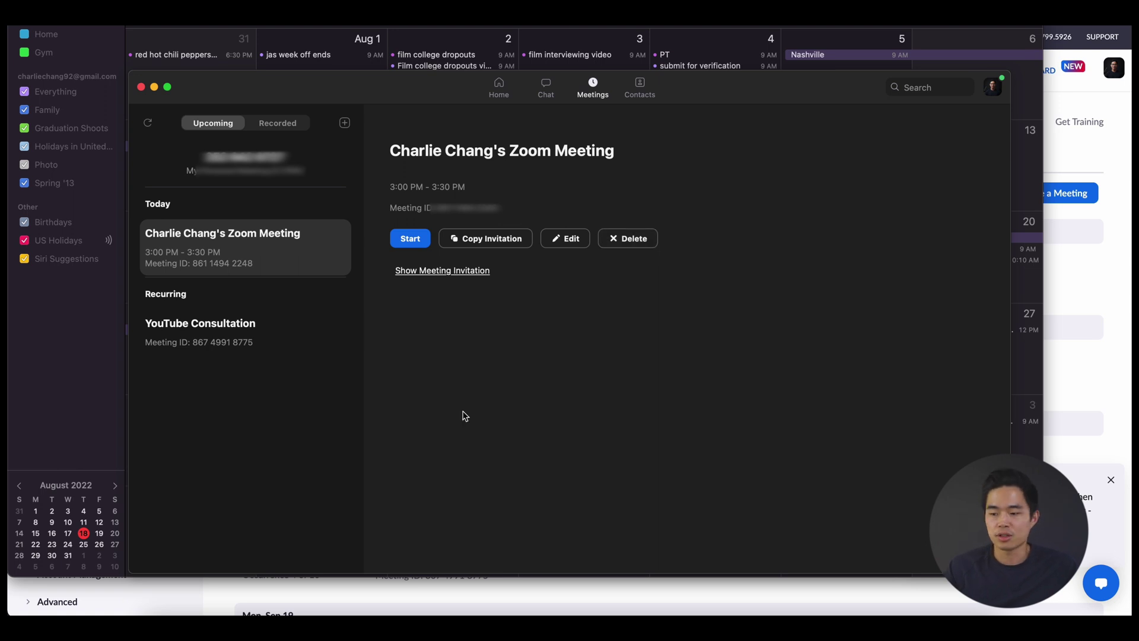
# Start the new 3:00–3:30 PM meeting listed under Today.
pyautogui.click(422, 247)
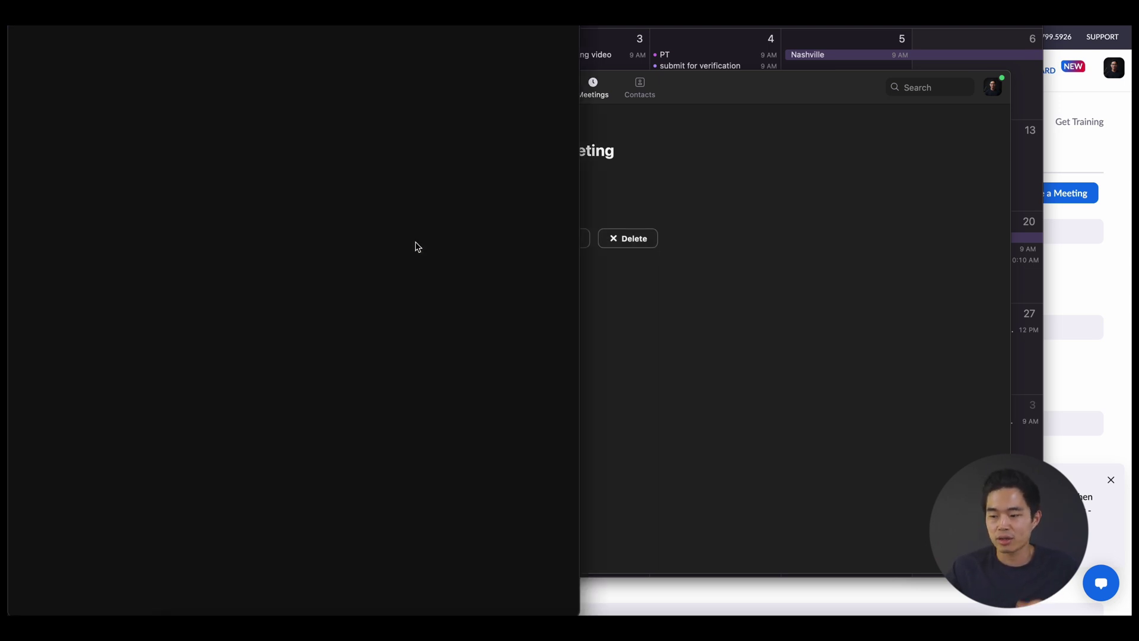